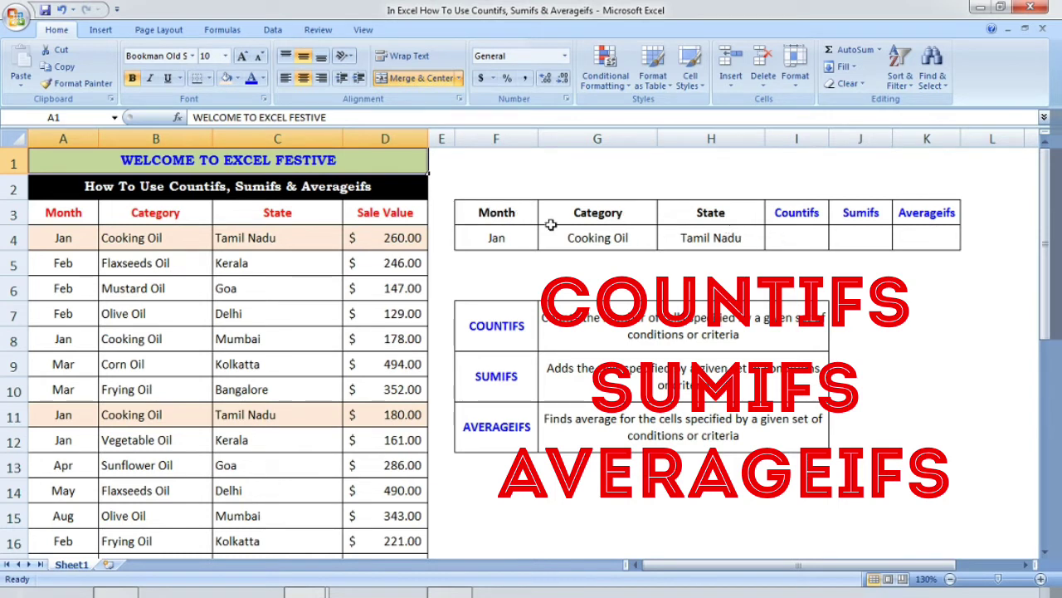
Review the criteria in F4 and G4 and the matching entries in row 4 of the sales table
left_click(525, 237)
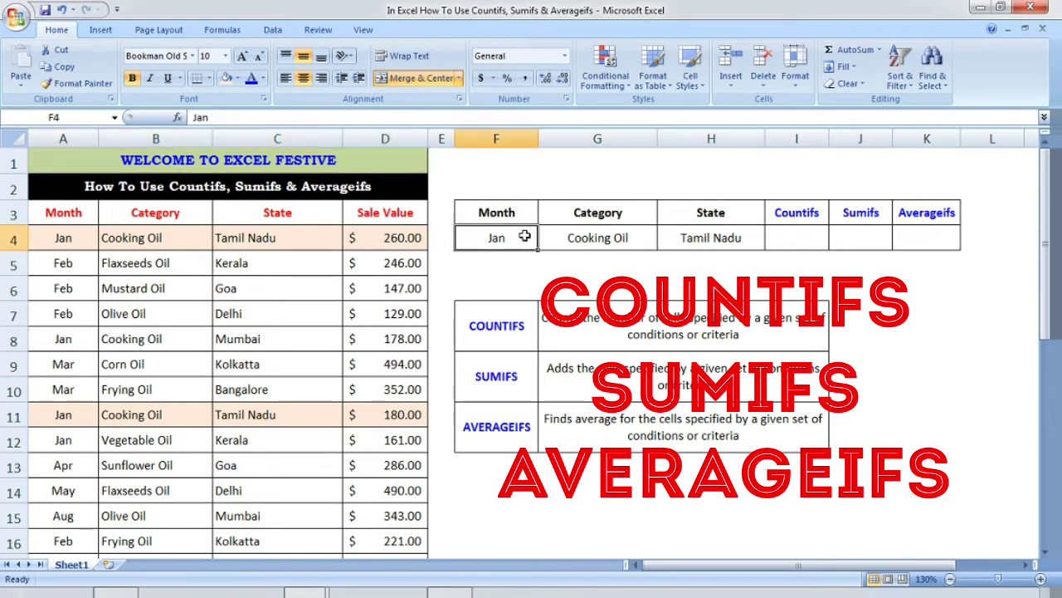
left_click(596, 237)
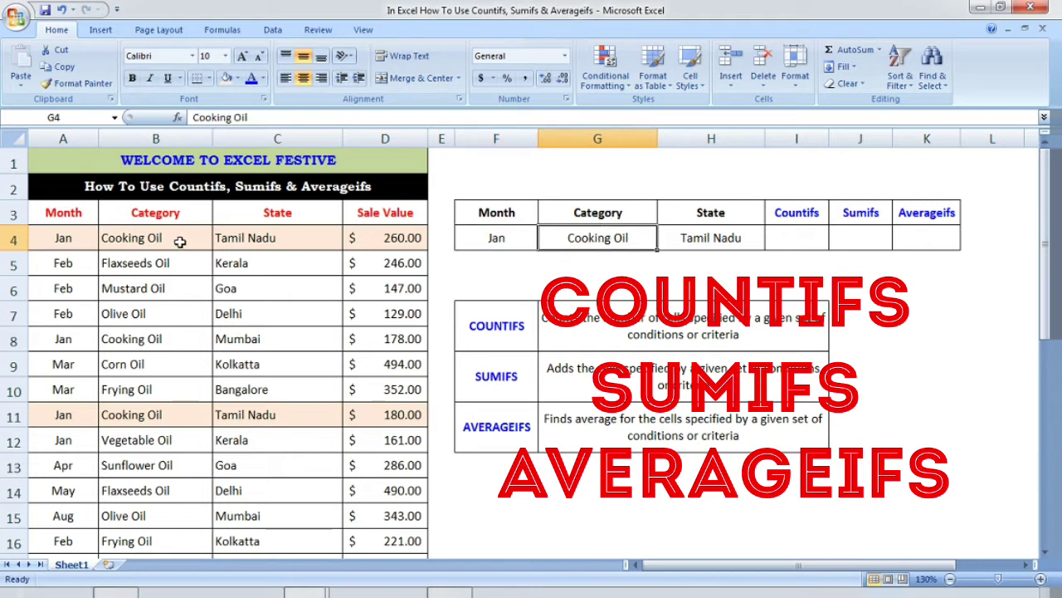
left_click(290, 245)
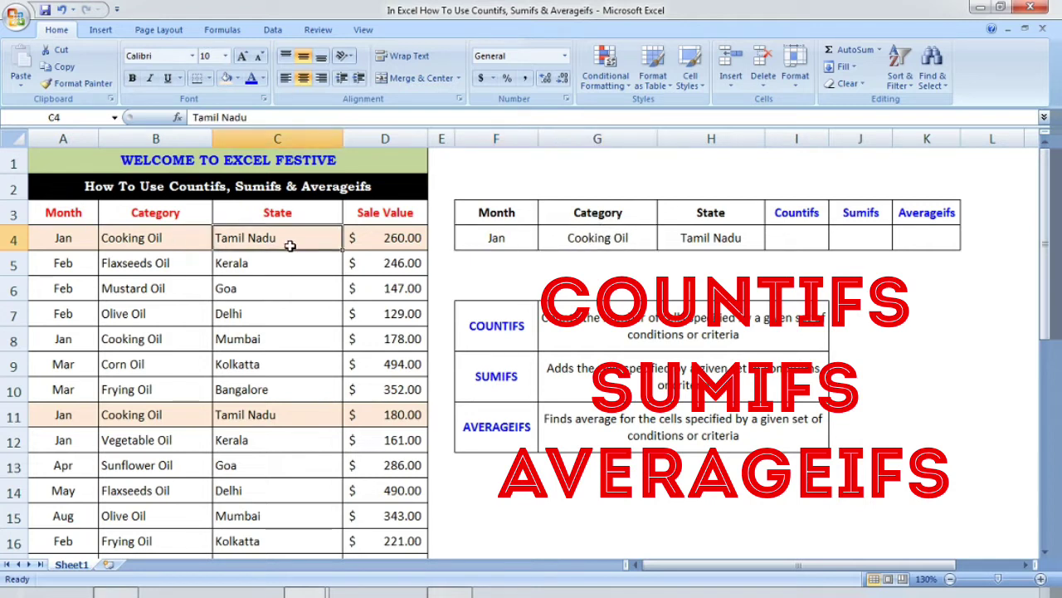
left_click(387, 247)
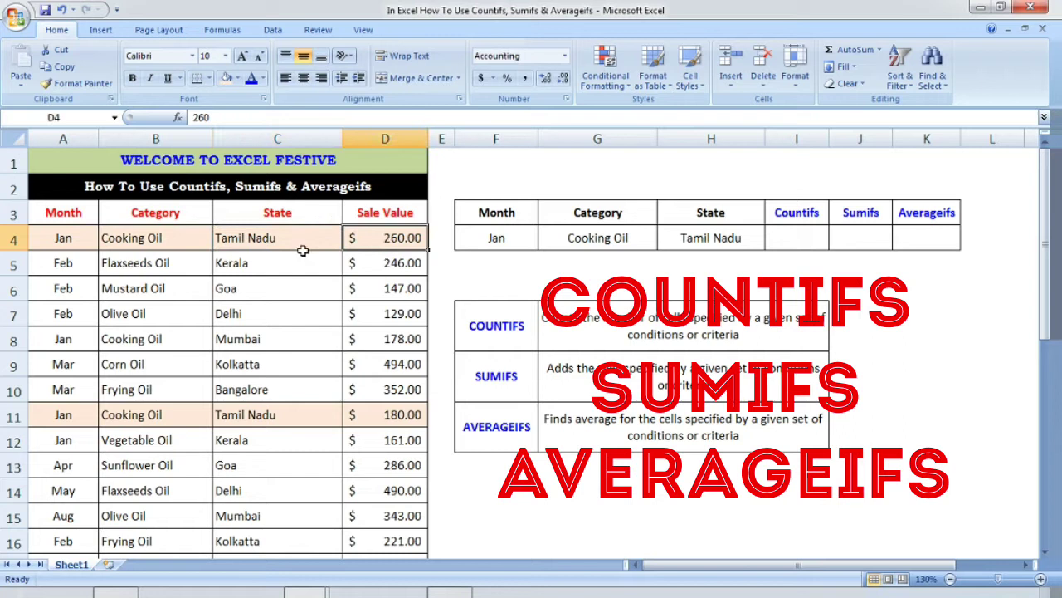
left_click_drag(201, 238, 238, 238)
left_click(238, 238)
Start a COUNTIFS formula in I4 with the Month range A4:A33 and F4 as its criterion
left_click(794, 232)
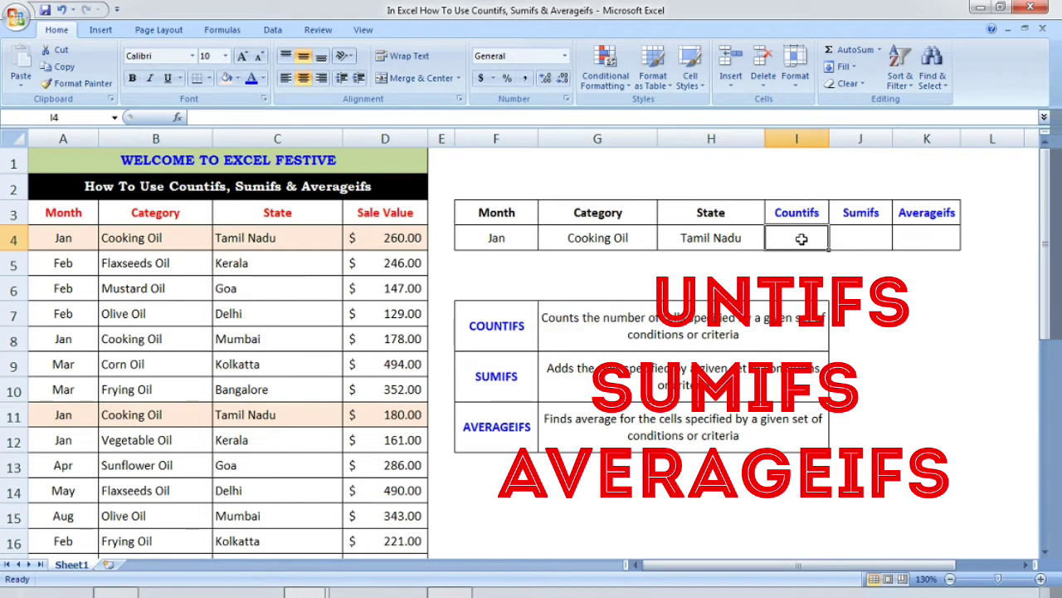
type("=countifs")
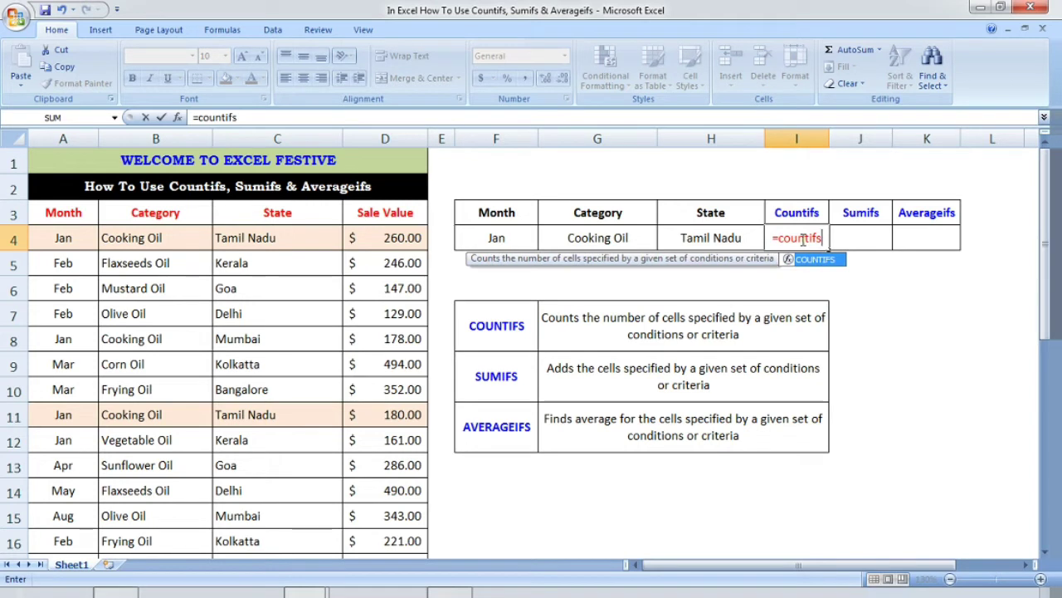
type("(")
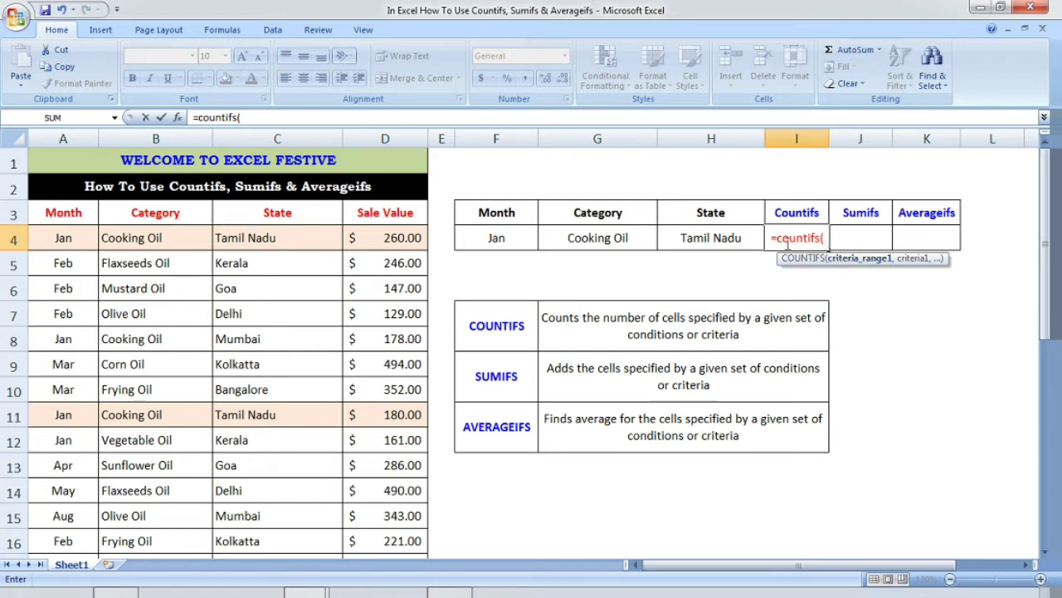
left_click(65, 238)
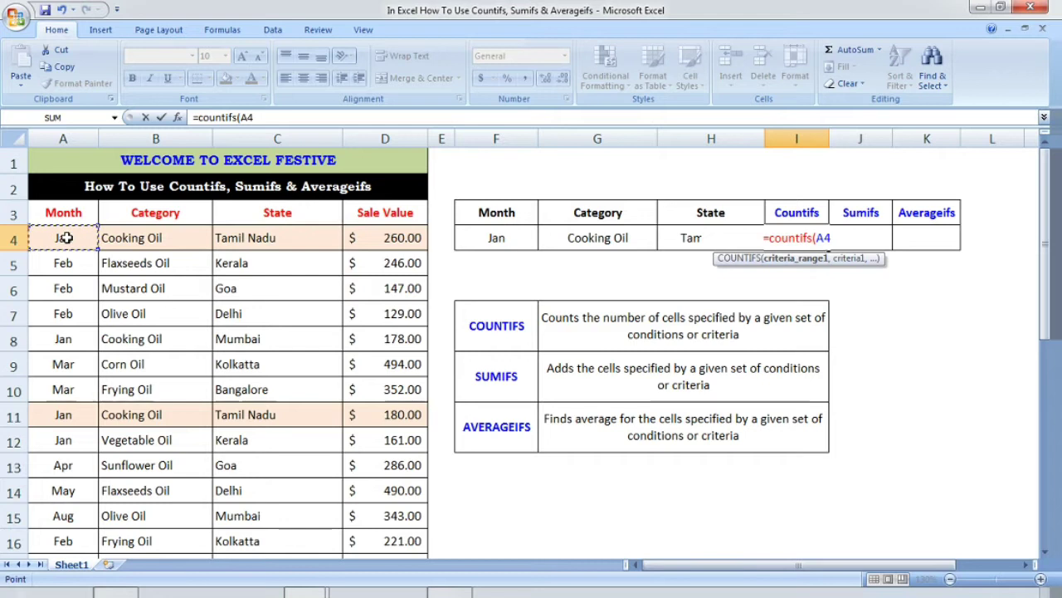
key("ctrl+shift+Down")
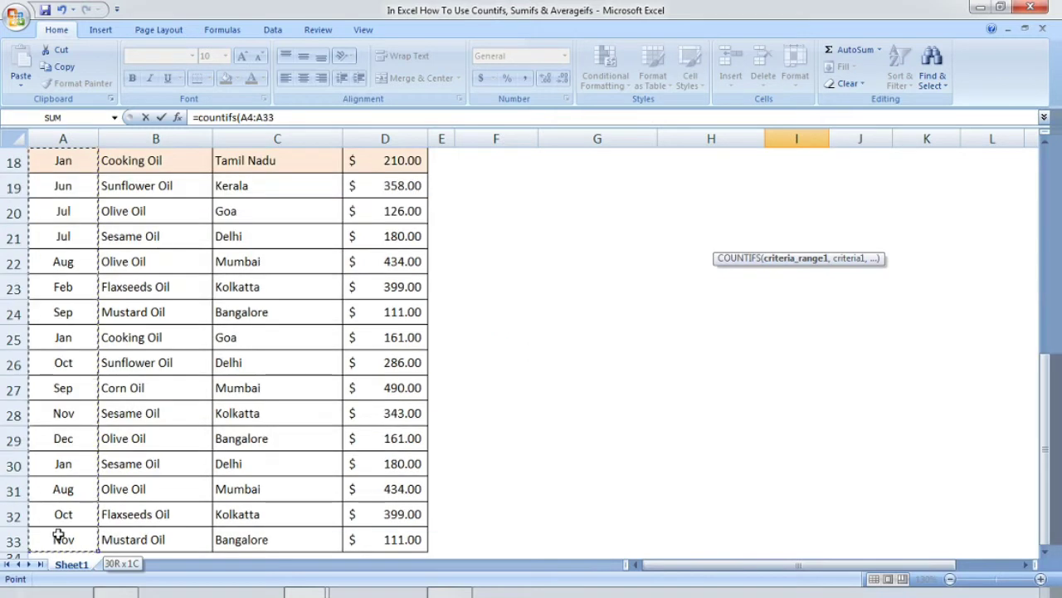
left_click_drag(1046, 397, 1045, 186)
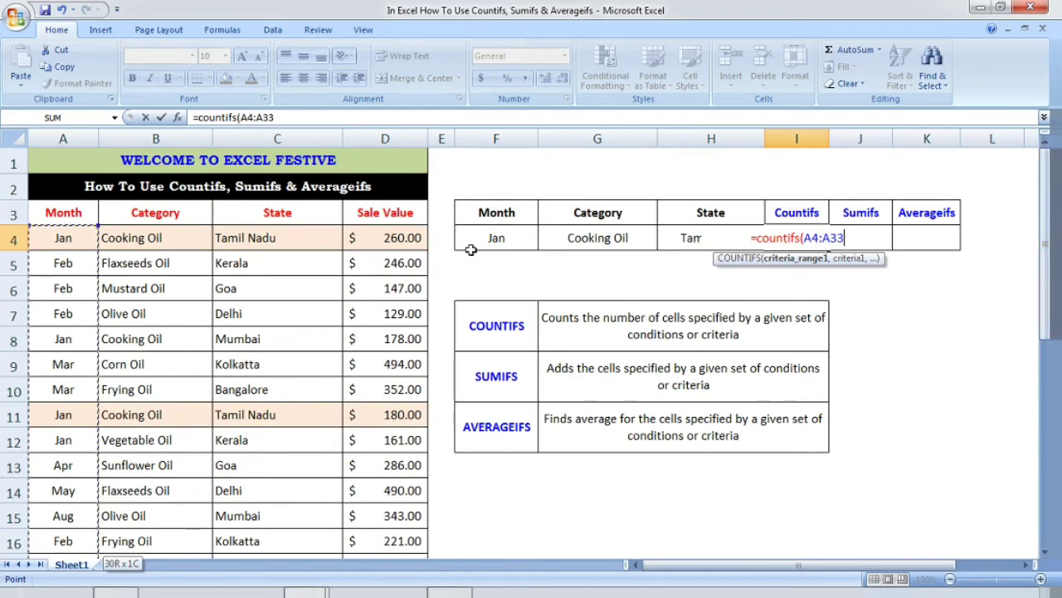
type(",")
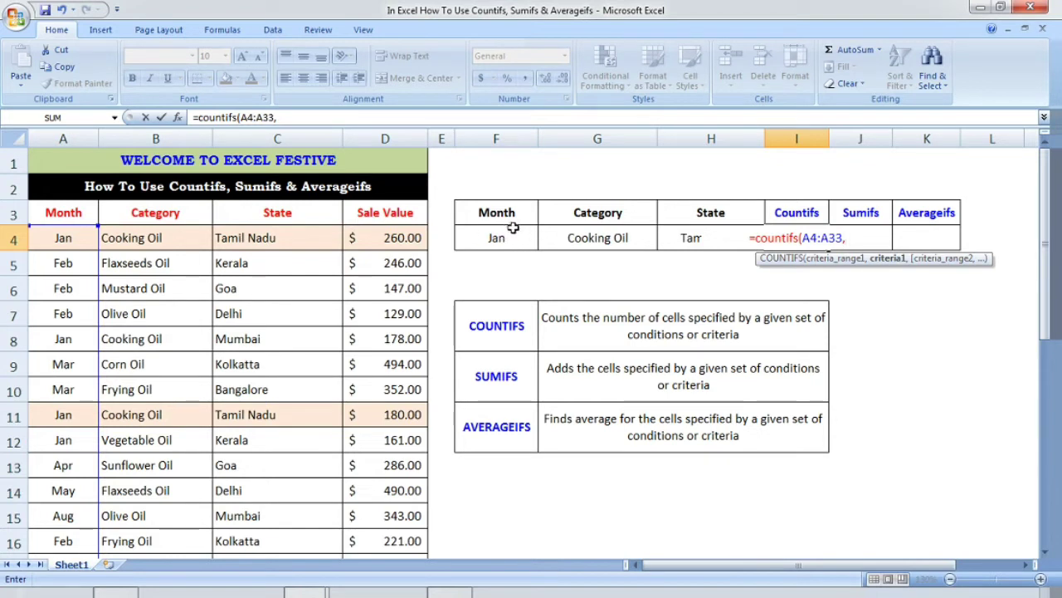
left_click(513, 238)
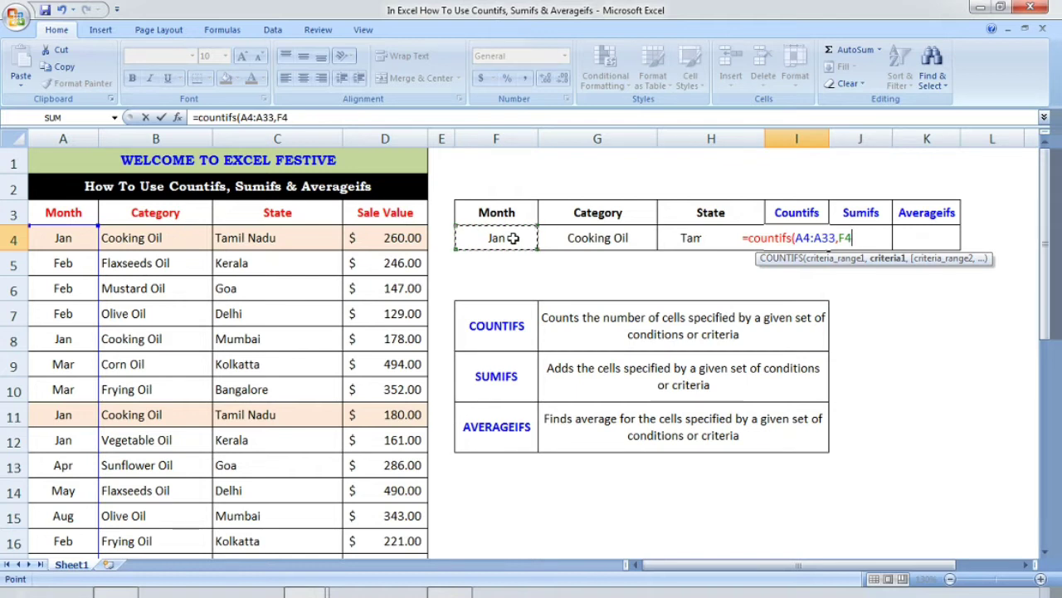
Add the Category range B4:B33 with criterion G4 as the second condition of the COUNTIFS formula
type(",")
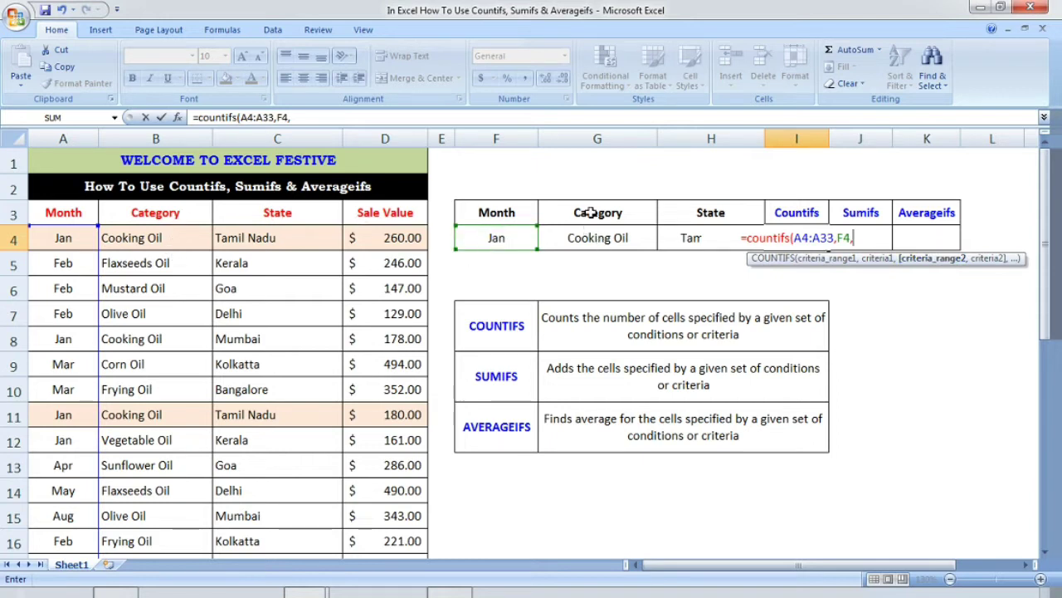
left_click(180, 237)
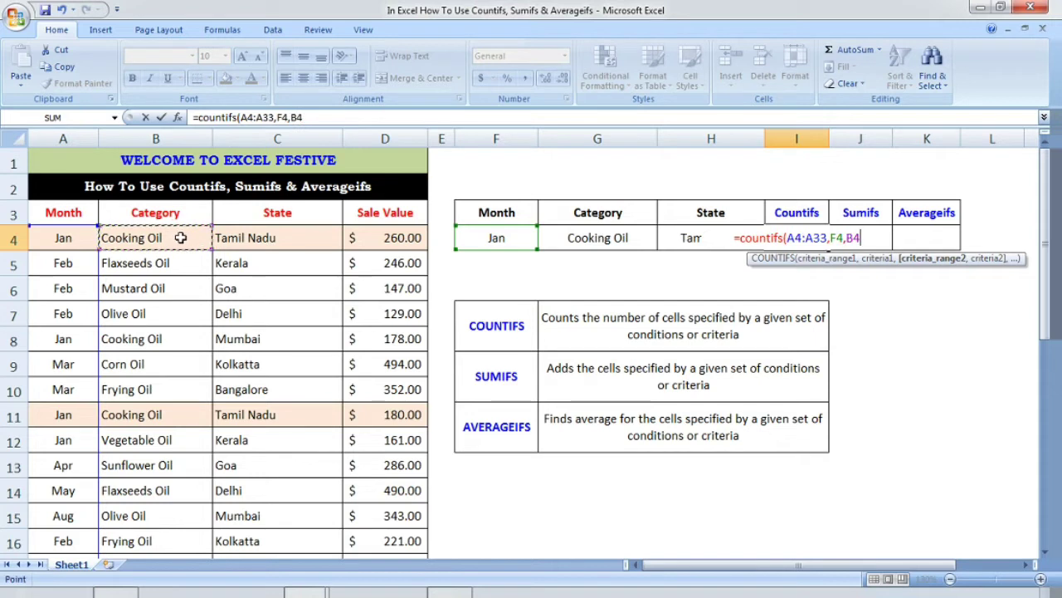
key("ctrl+shift+Down")
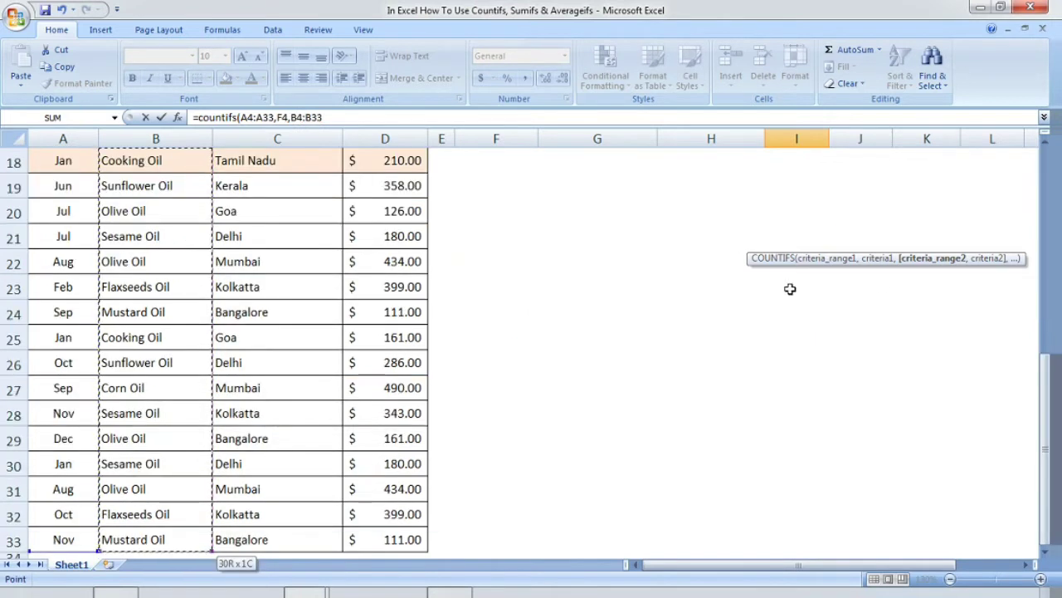
left_click_drag(1045, 392, 1045, 170)
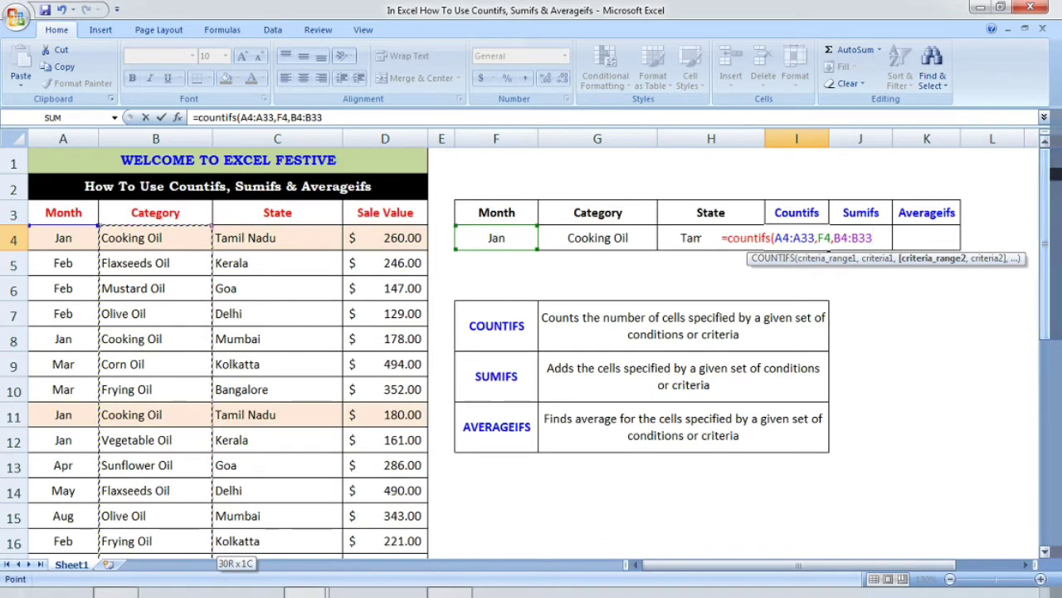
type(",")
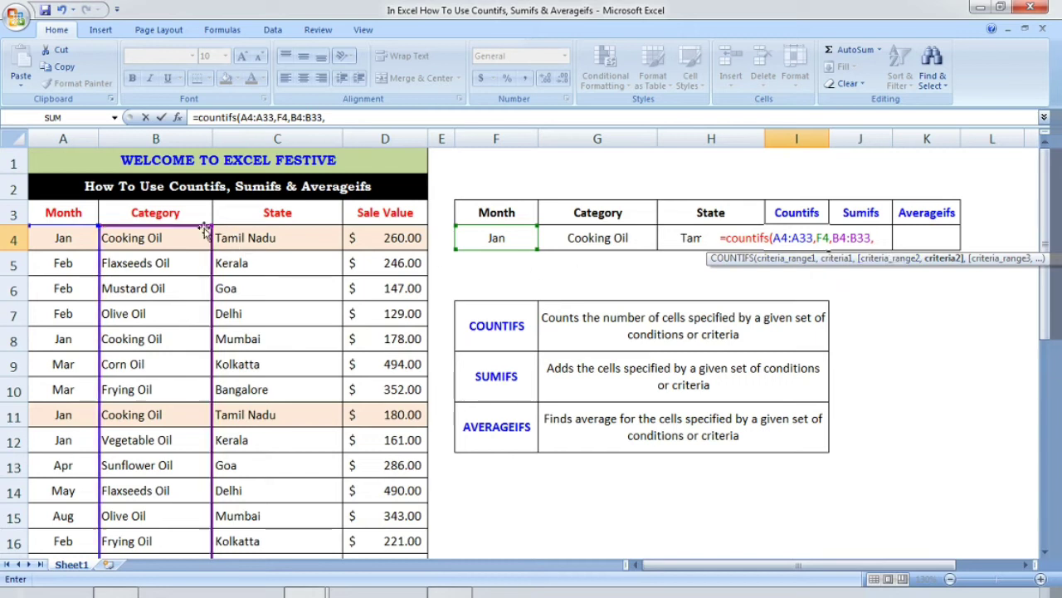
left_click(585, 238)
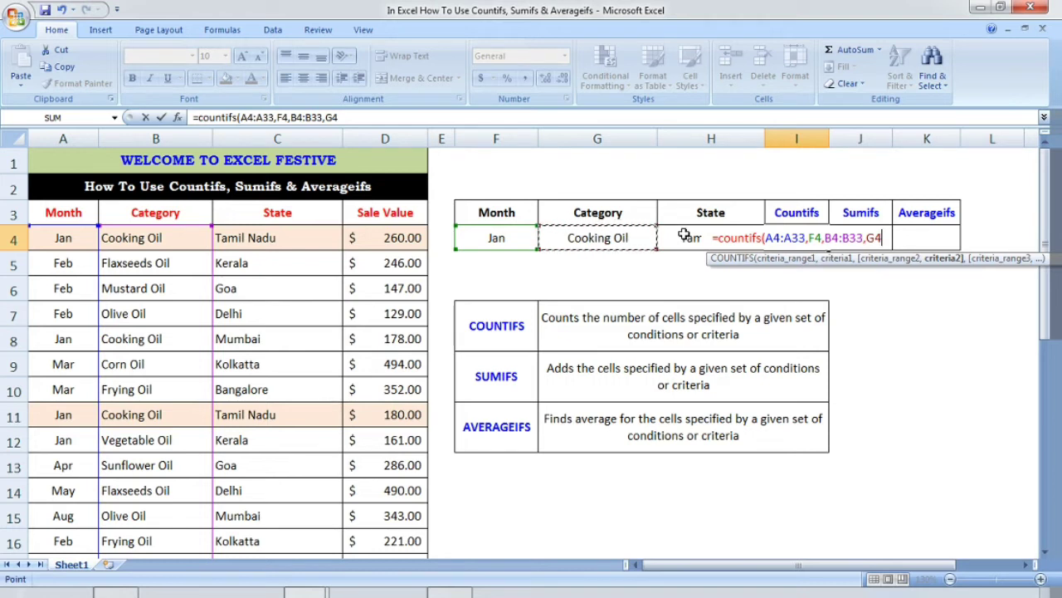
Add the State range C4:C33 with criterion H4 as the third condition and complete the COUNTIFS formula
type(",")
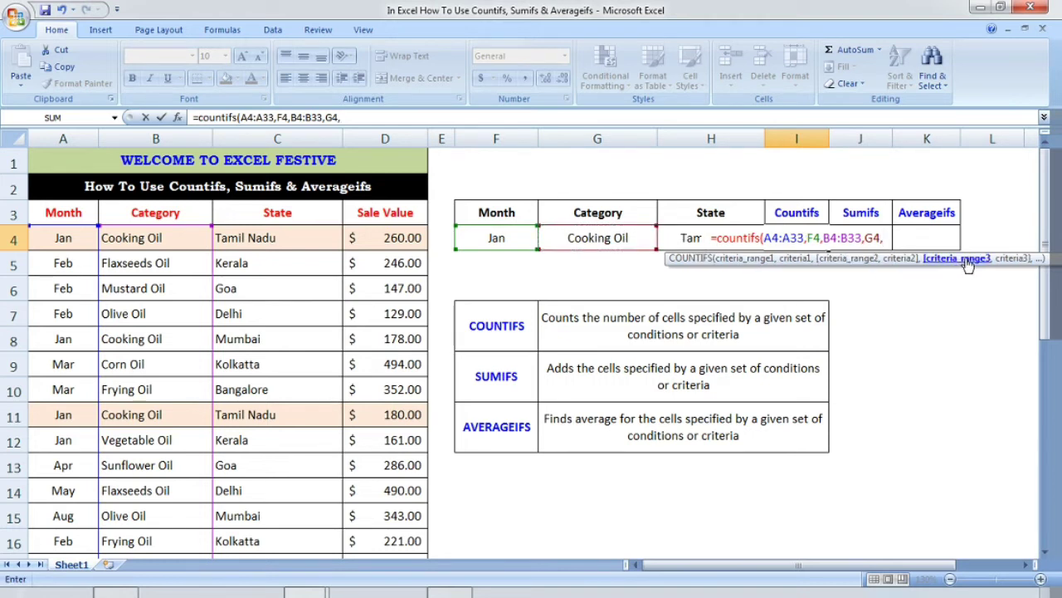
left_click(313, 237)
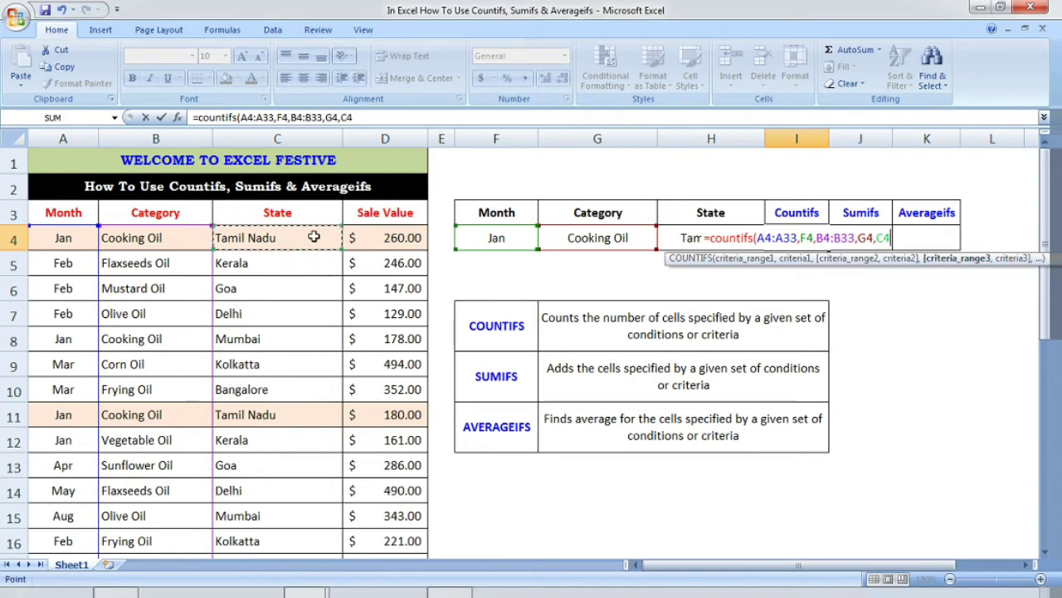
key("ctrl+shift+Down")
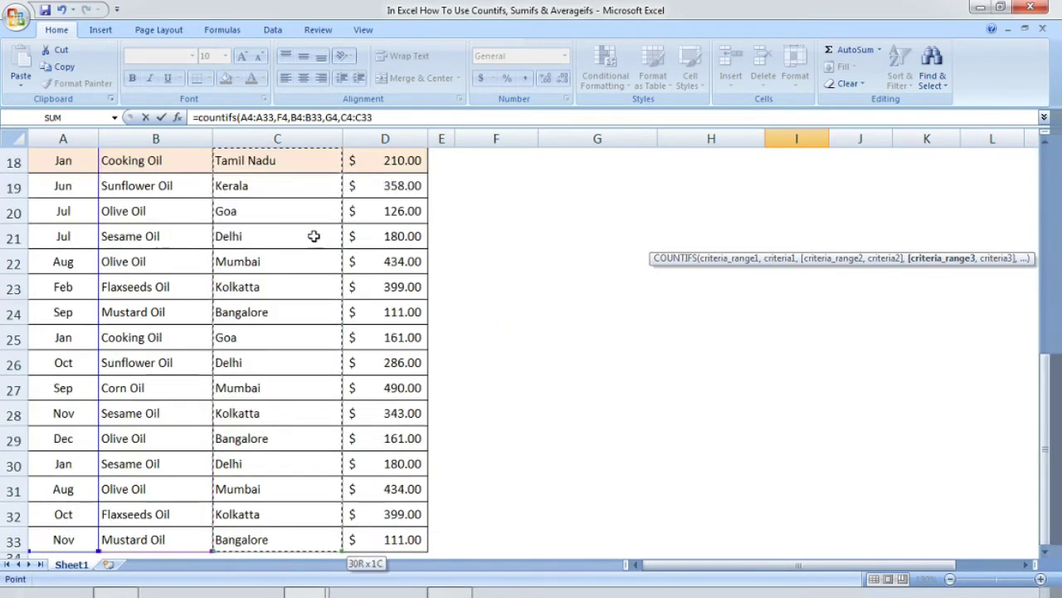
left_click_drag(1046, 386, 1045, 178)
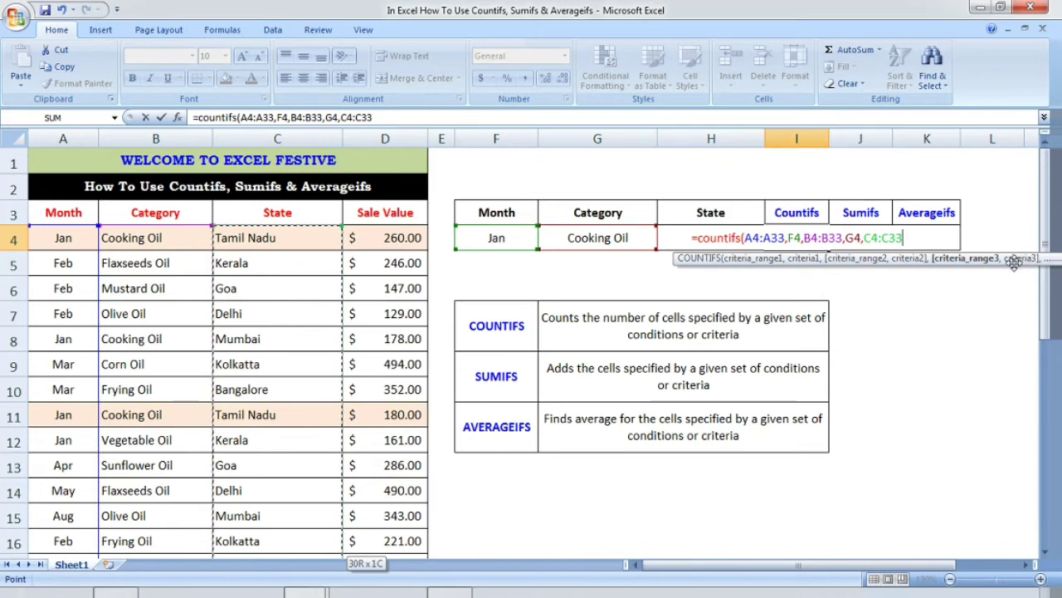
type(",")
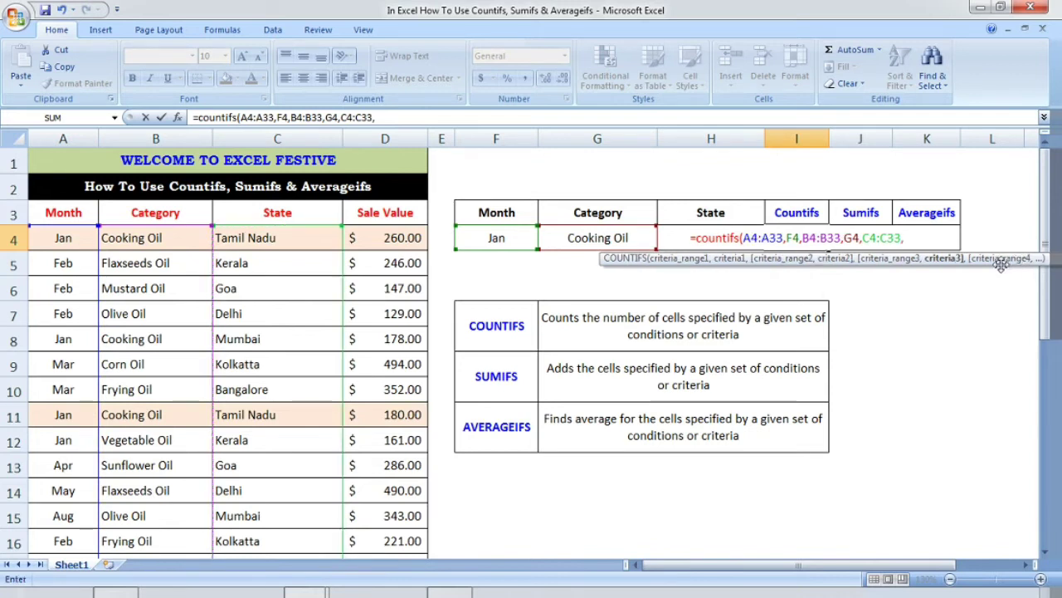
key("Left")
key("Left")
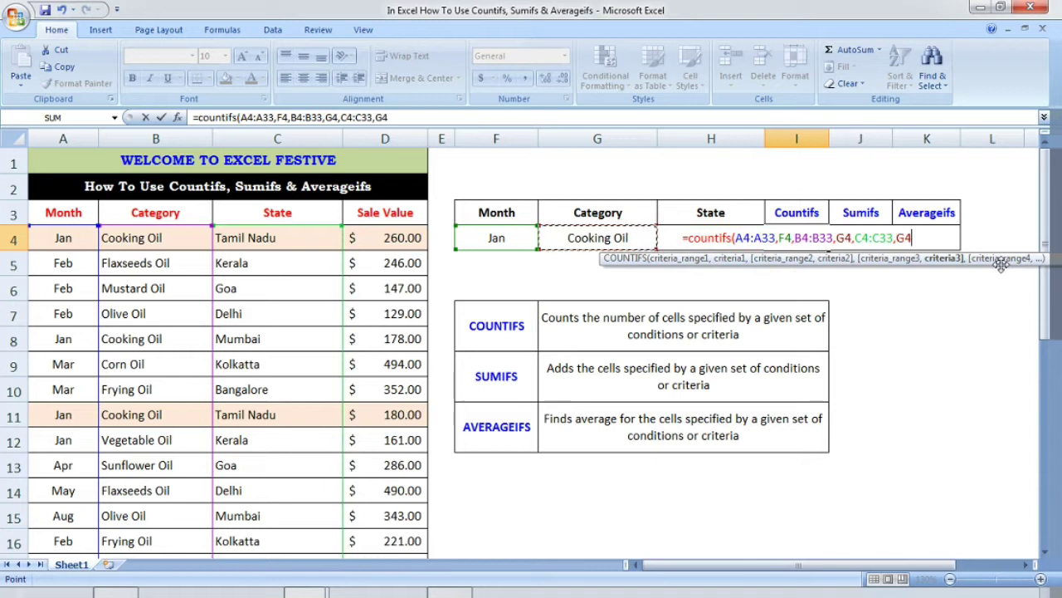
key("Right")
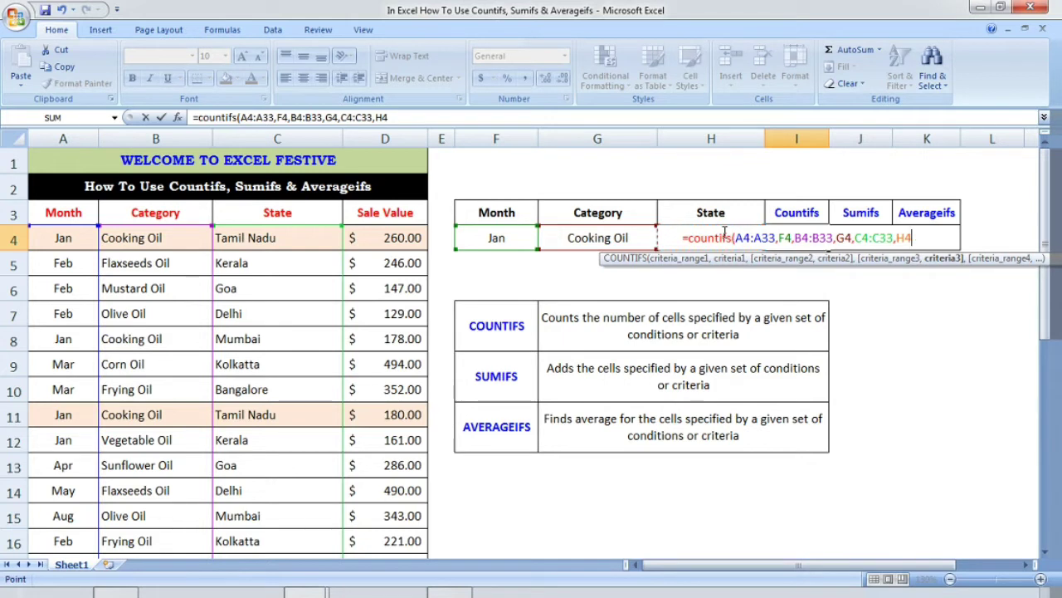
type(")")
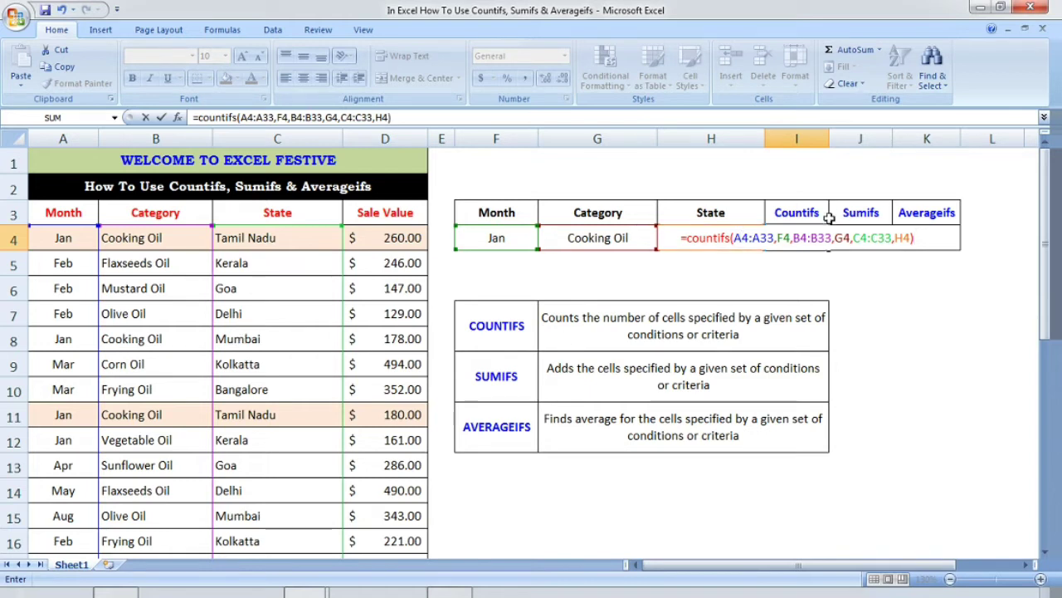
key("Return")
Check the COUNTIFS result in I4 against the shaded Jan, Cooking Oil, Tamil Nadu rows of the sales table
left_click(798, 238)
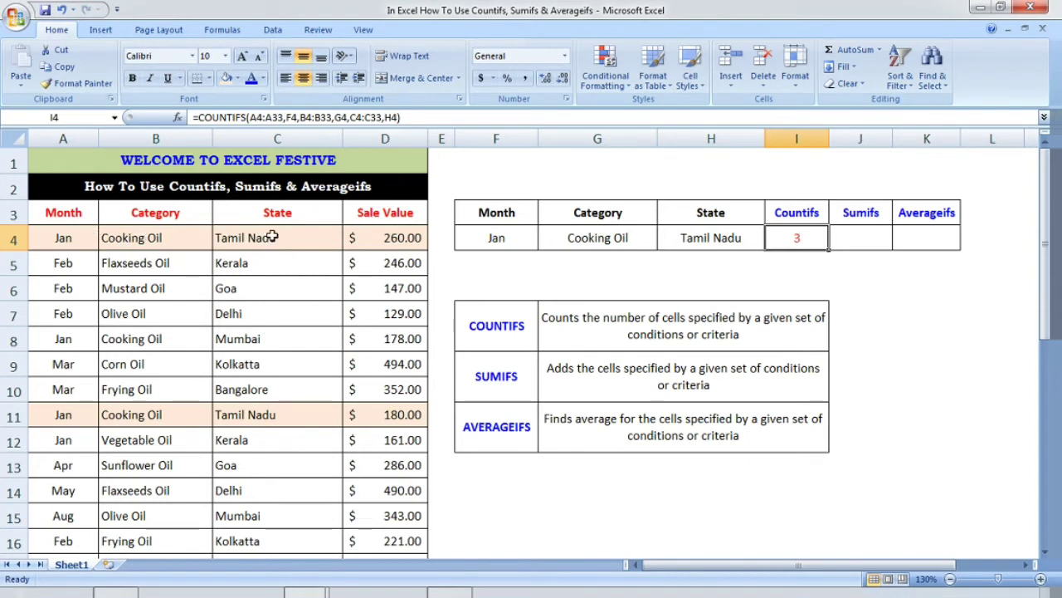
left_click(179, 411)
left_click_drag(1053, 293, 1052, 343)
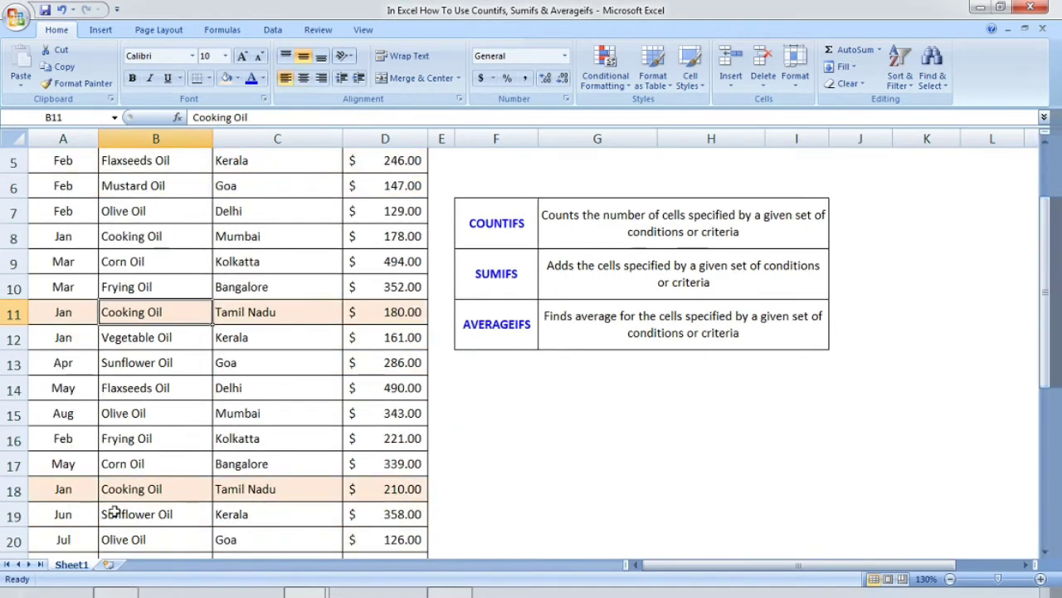
left_click_drag(83, 493, 305, 494)
left_click_drag(1052, 348, 1053, 282)
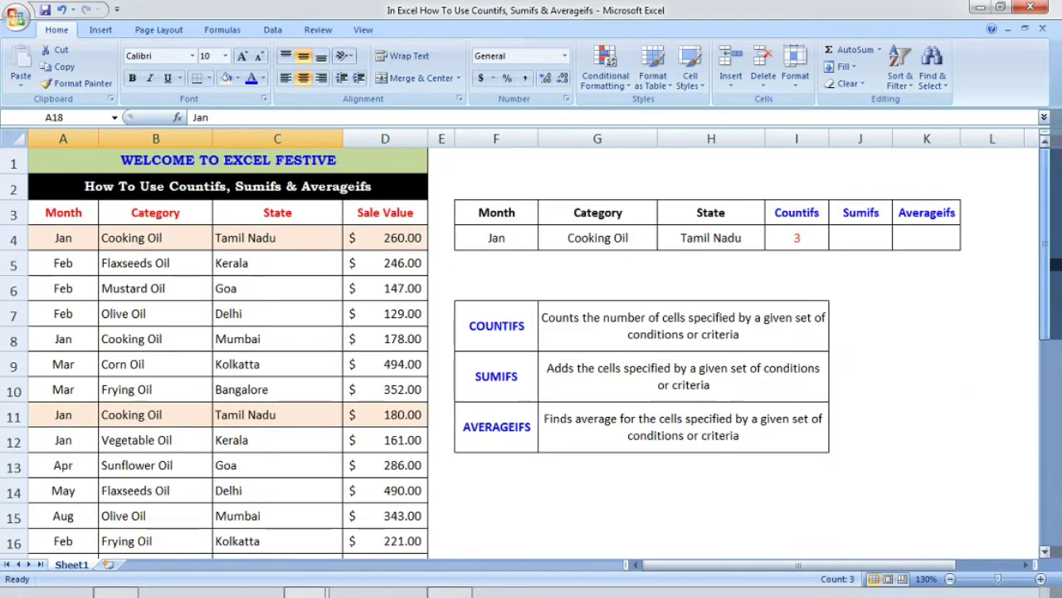
left_click(799, 236)
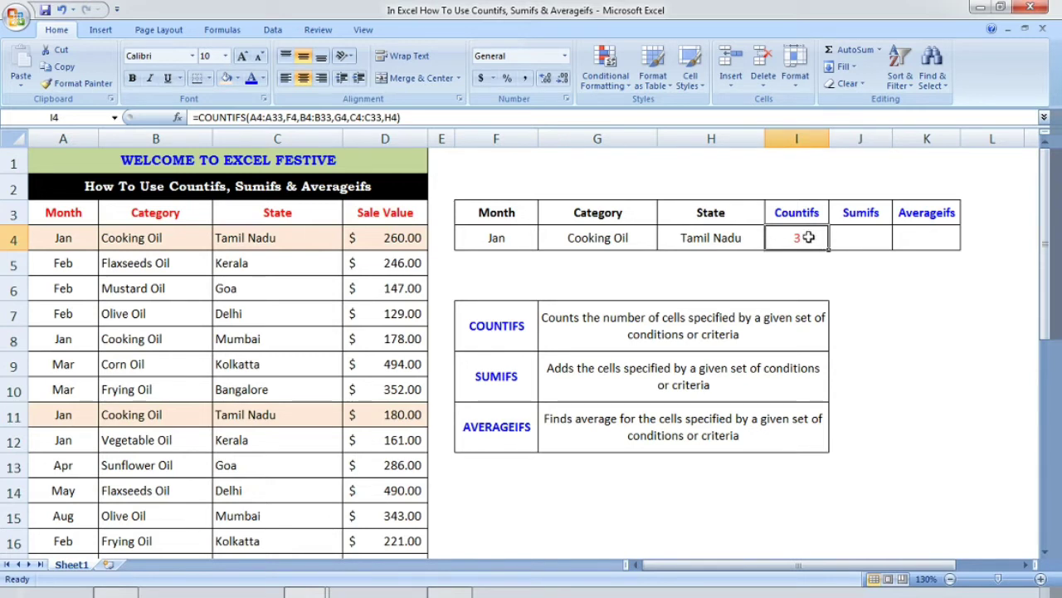
Start a SUMIFS formula in J4 with the Sale Value cells D4:D33 as the sum range
left_click(863, 235)
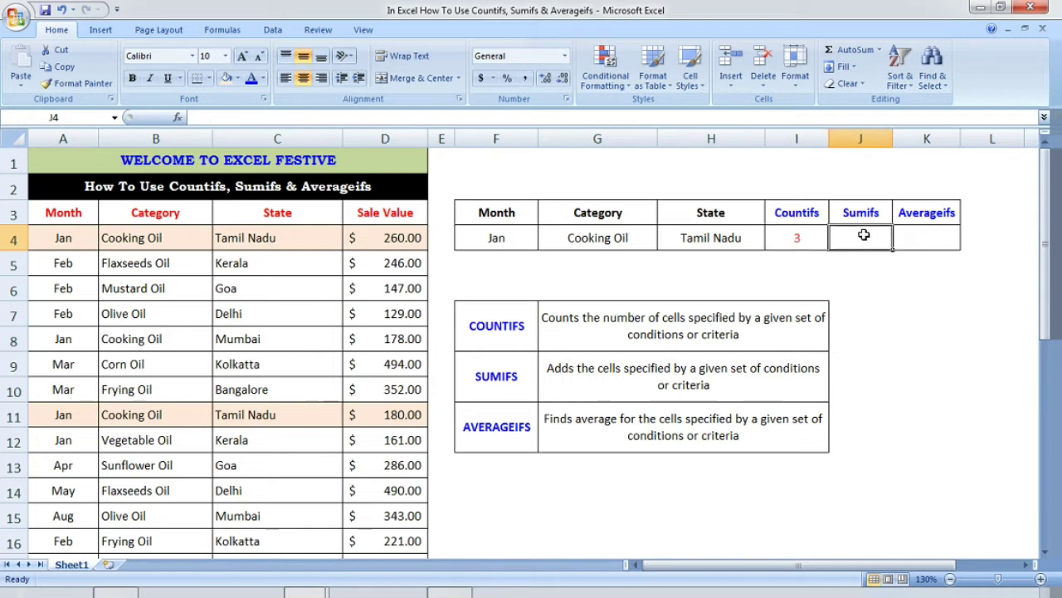
type("=")
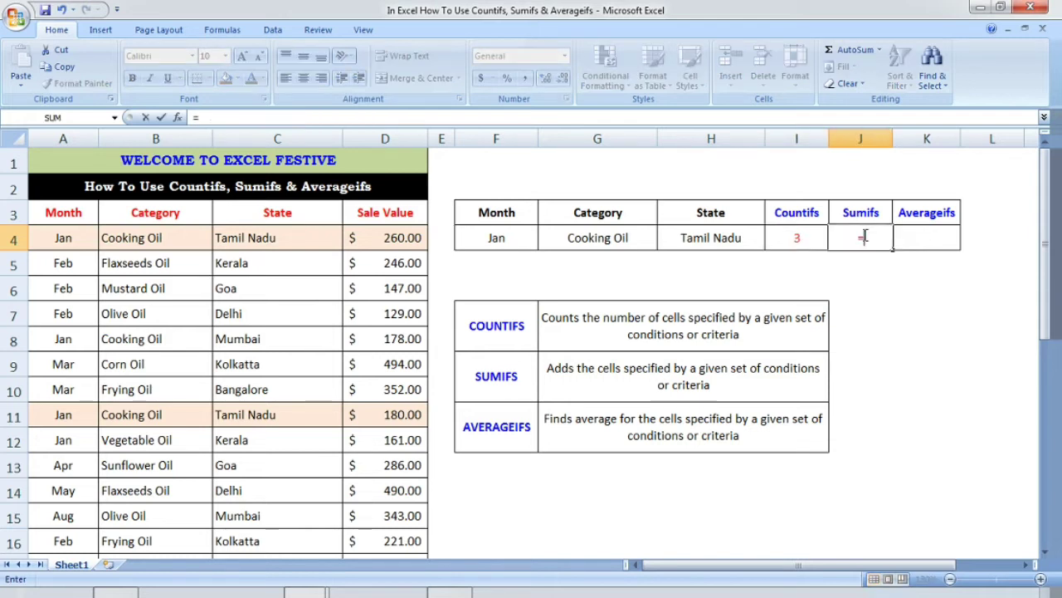
type("sumifs")
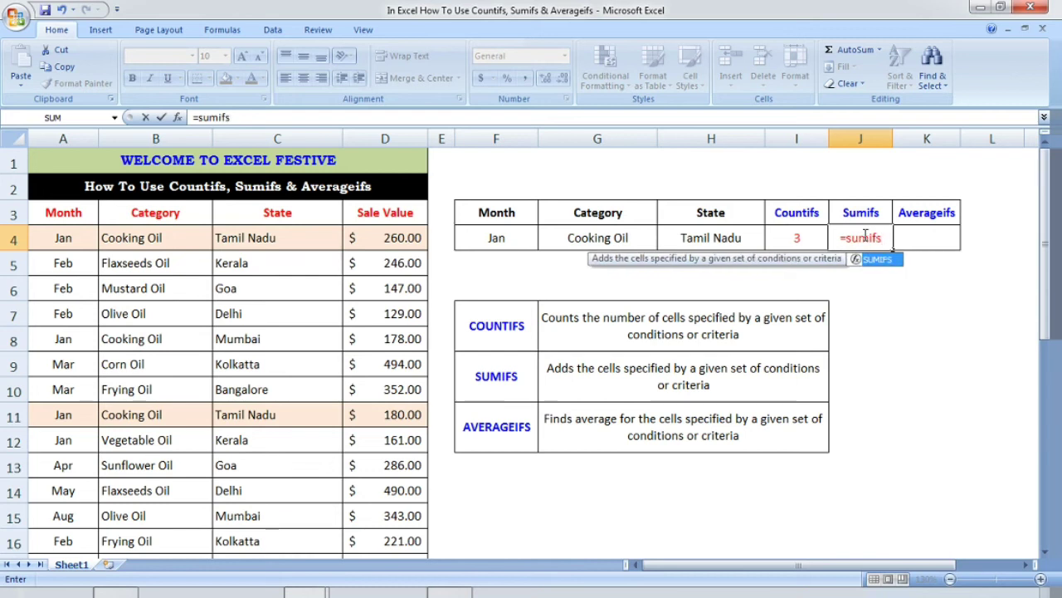
type("(")
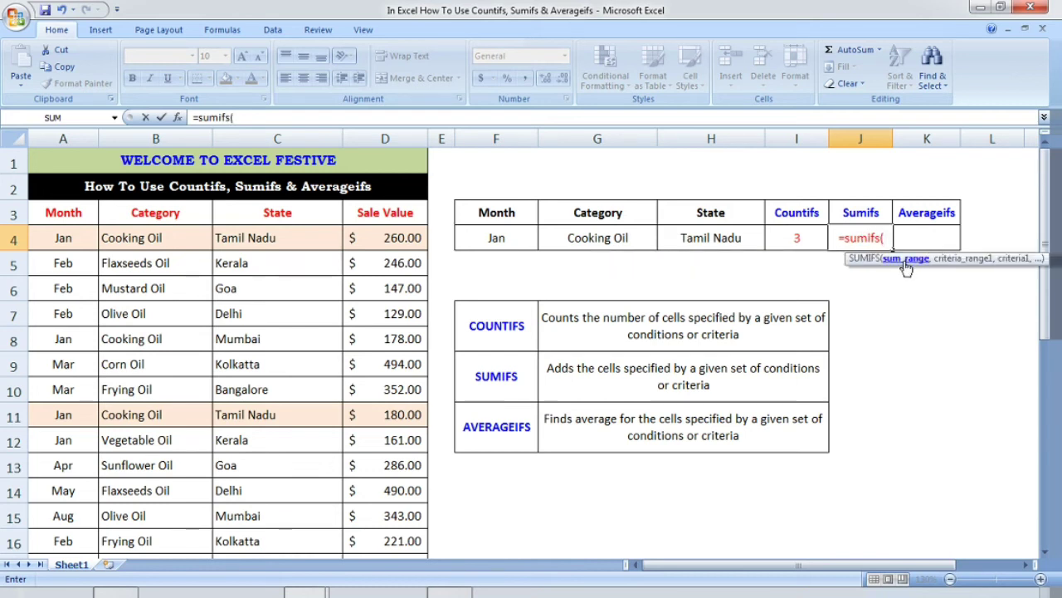
left_click(396, 238)
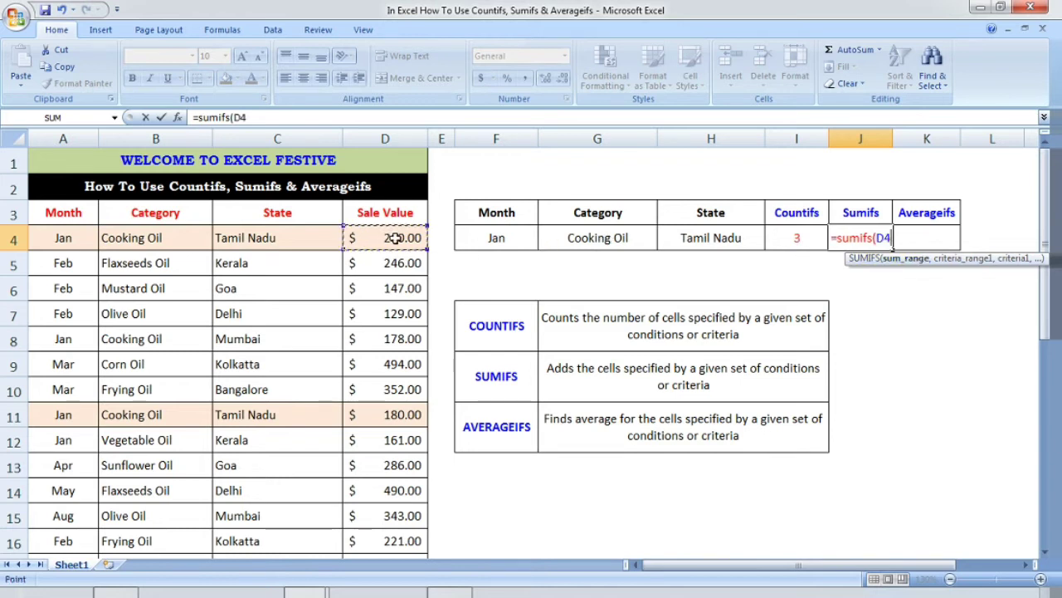
key("ctrl+shift+Down")
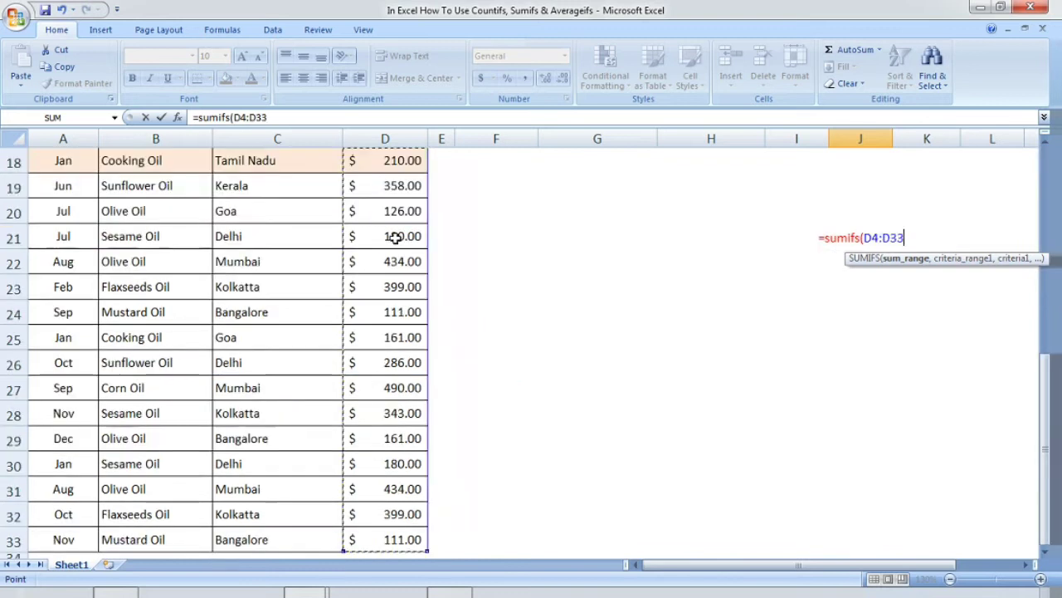
left_click_drag(1045, 448, 1045, 249)
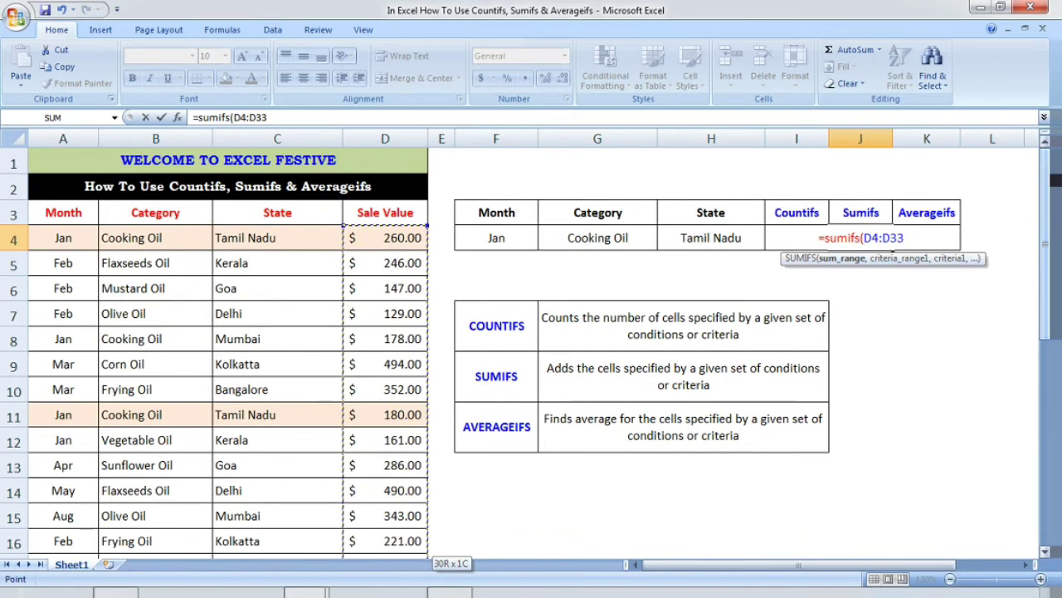
type(",")
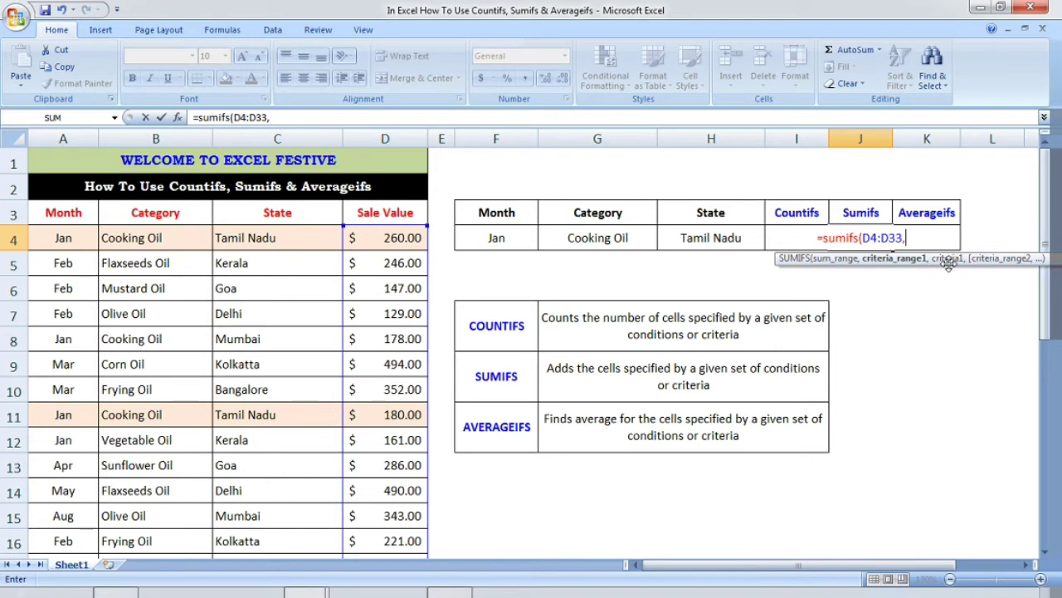
left_click(514, 239)
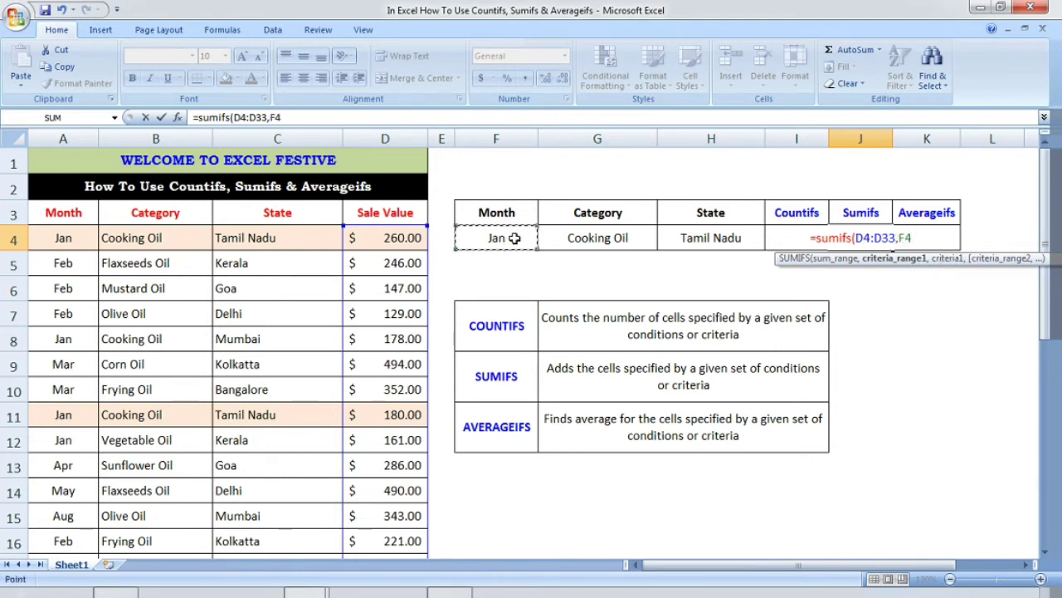
type(",")
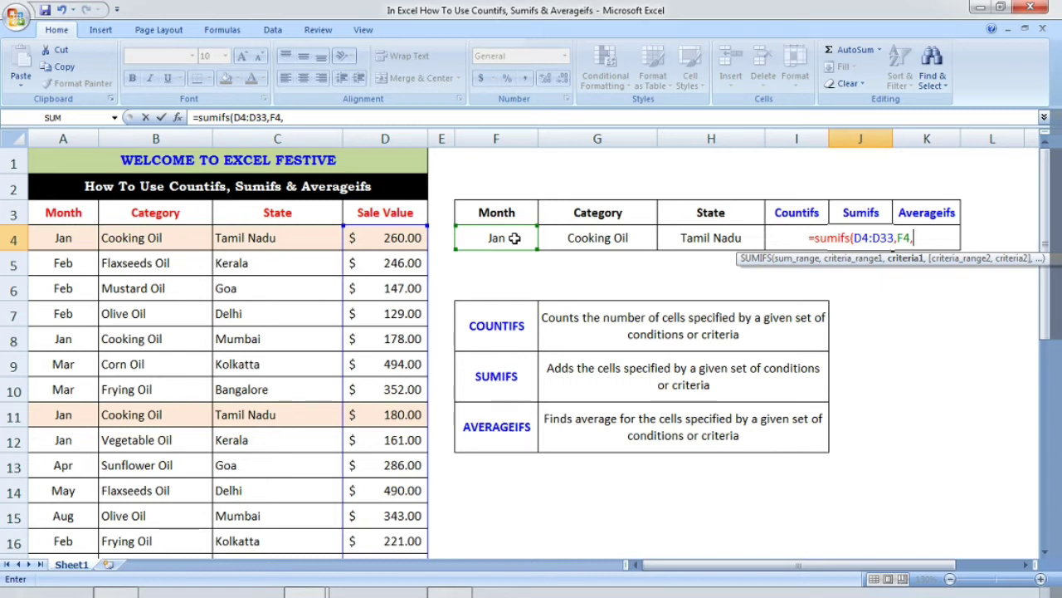
key("BackSpace")
key("BackSpace")
key("BackSpace")
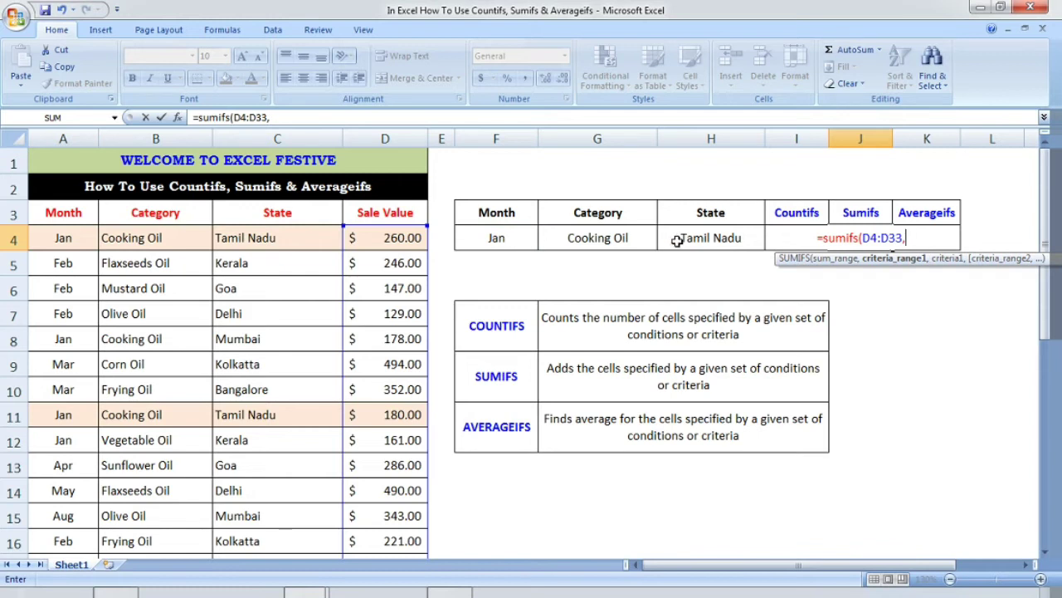
Add the Month range A4:A33 with criterion F4 as the first condition of the SUMIFS formula
left_click(73, 236)
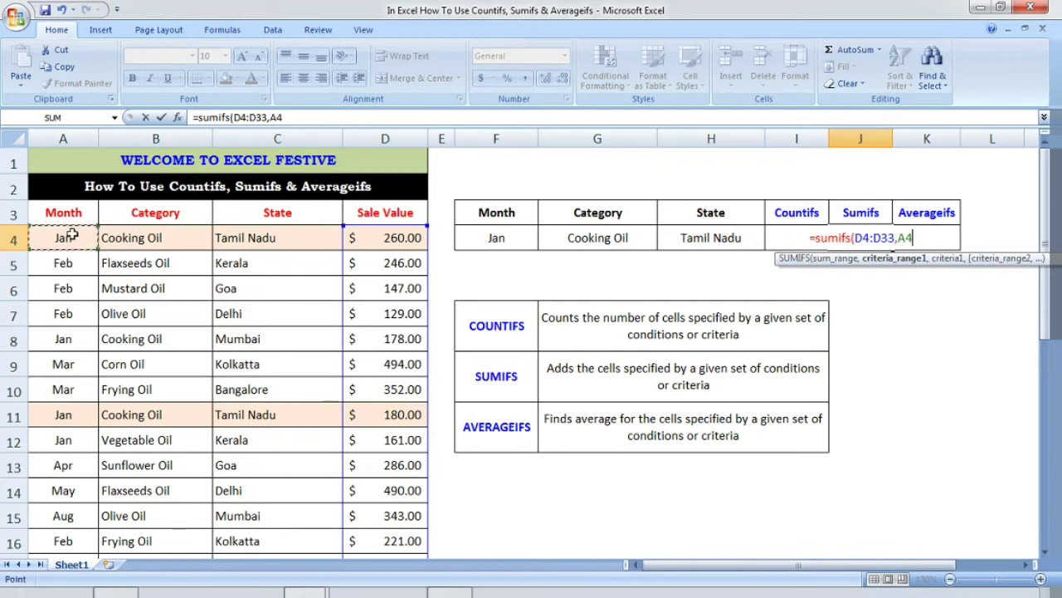
key("ctrl+shift+Down")
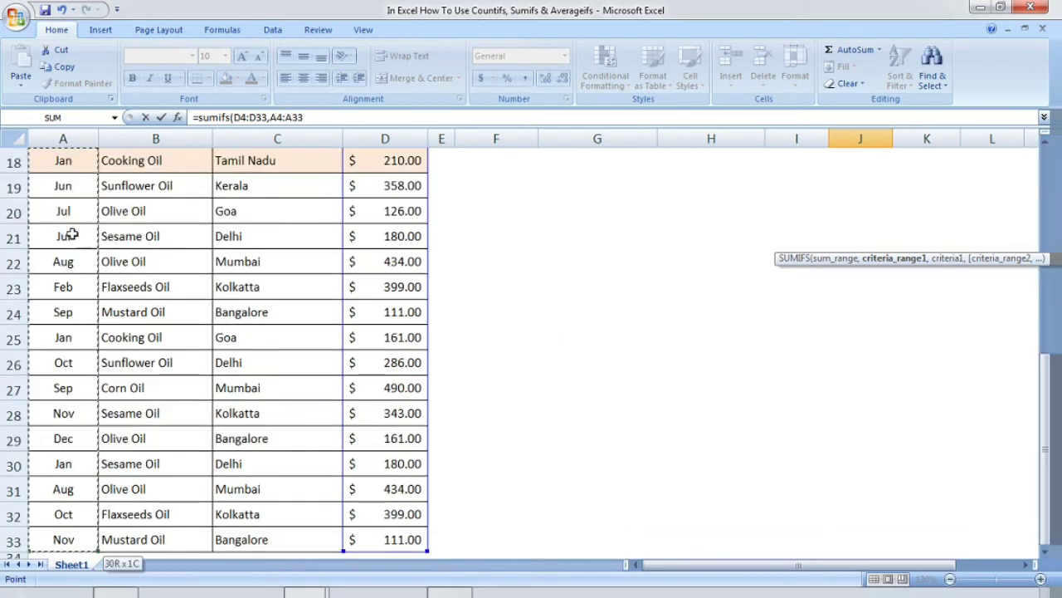
left_click_drag(1047, 421, 1047, 149)
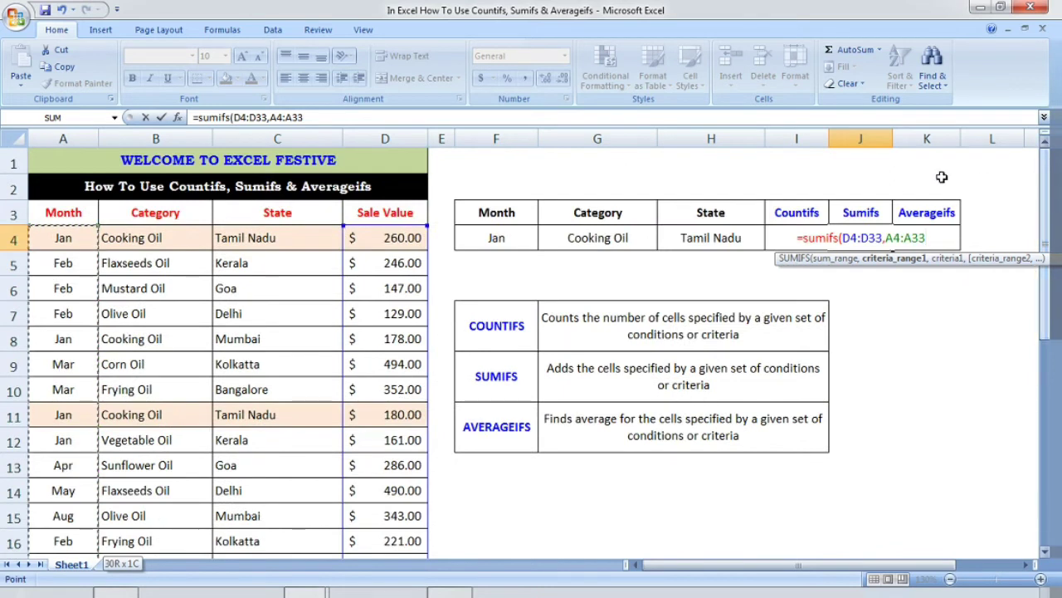
type(",")
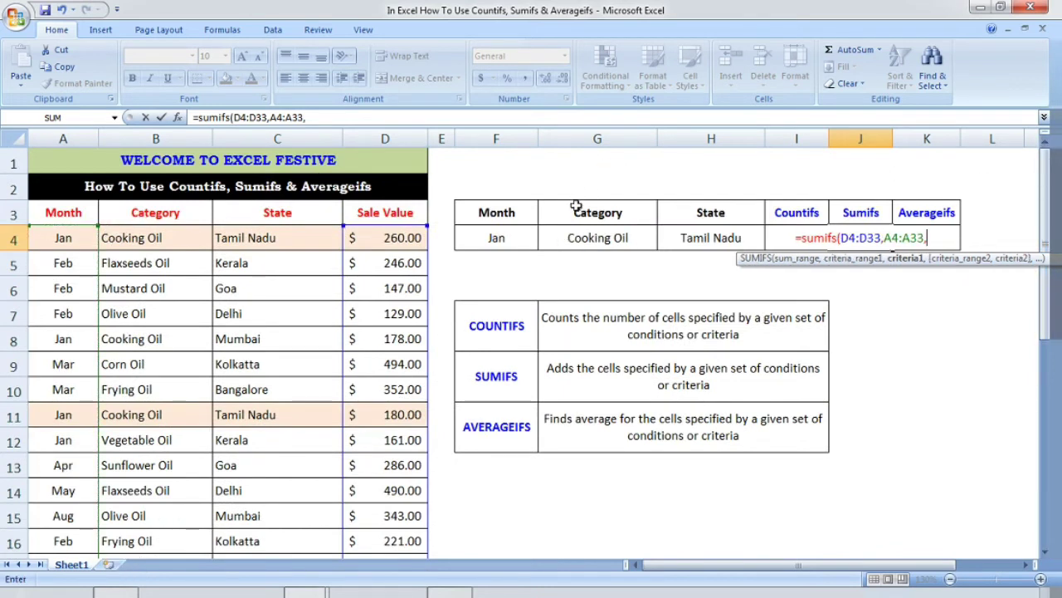
left_click(518, 239)
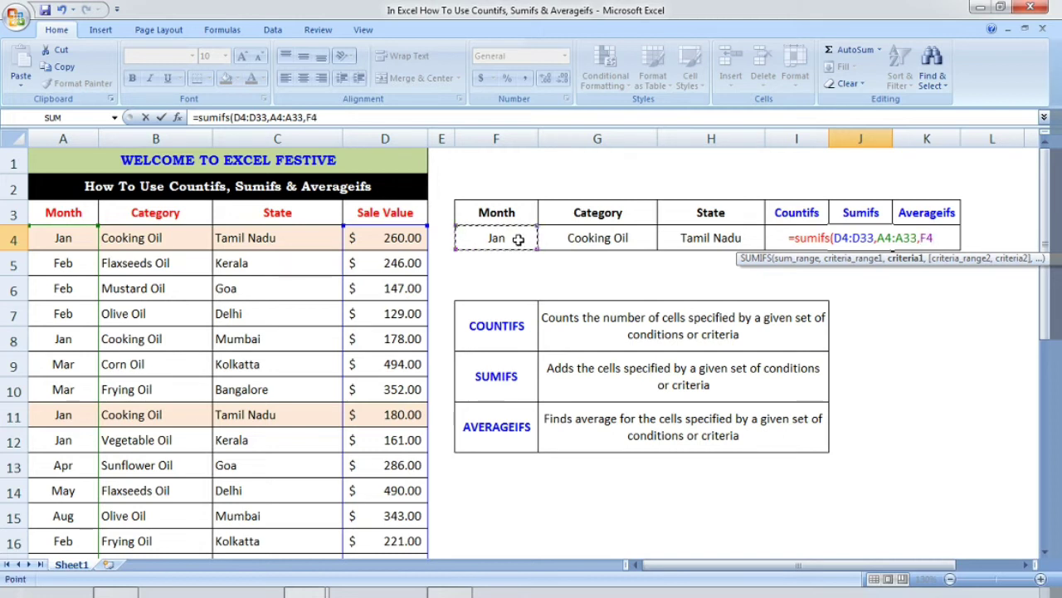
type(",")
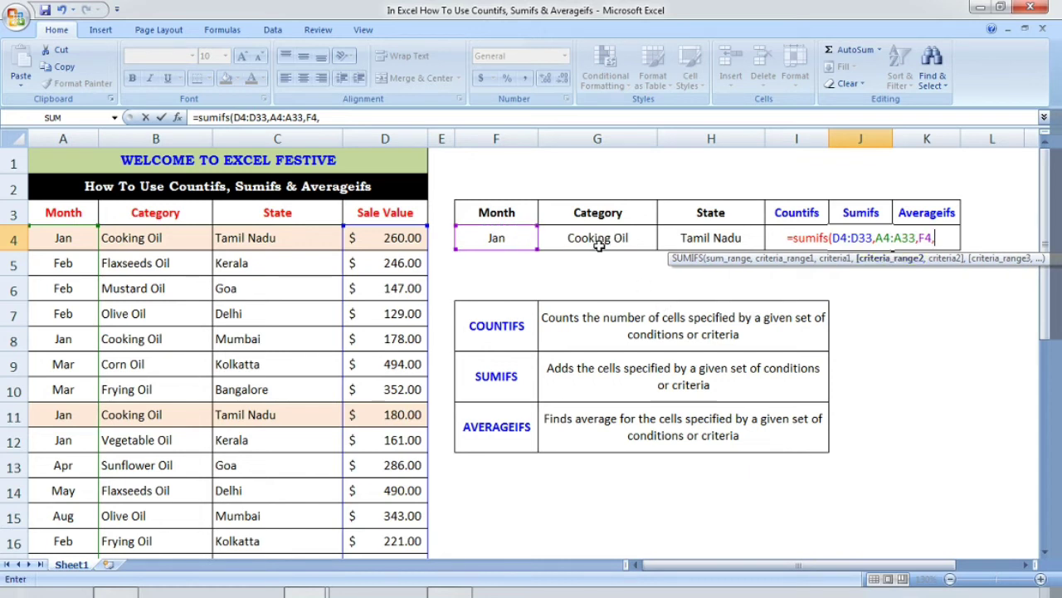
Add the Category range B4:B33 with criterion G4 as the second condition of the SUMIFS formula
left_click(162, 238)
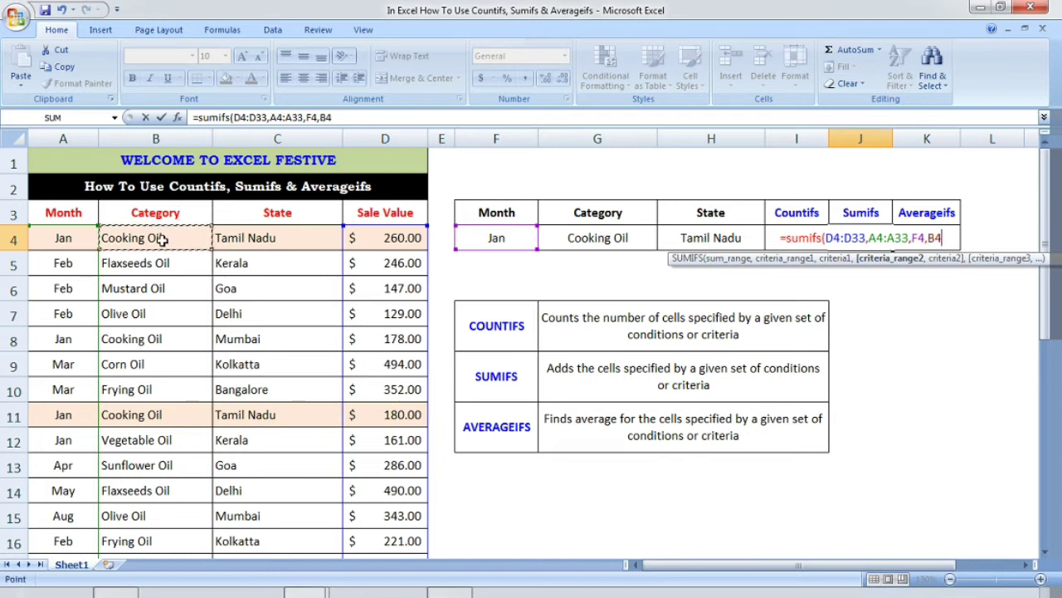
key("ctrl+shift+Down")
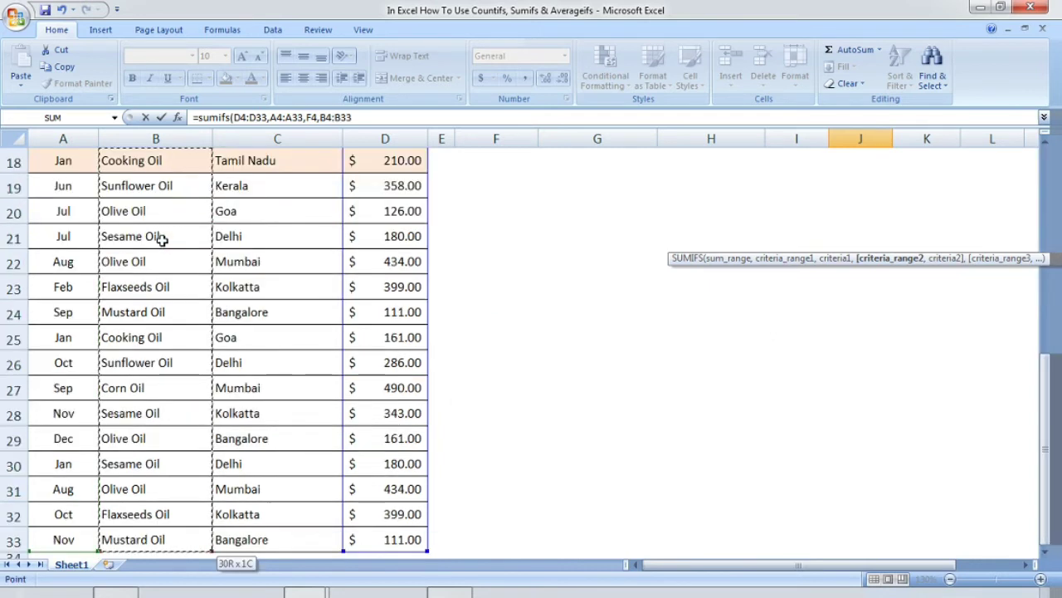
scroll(332, 348, "up", 6)
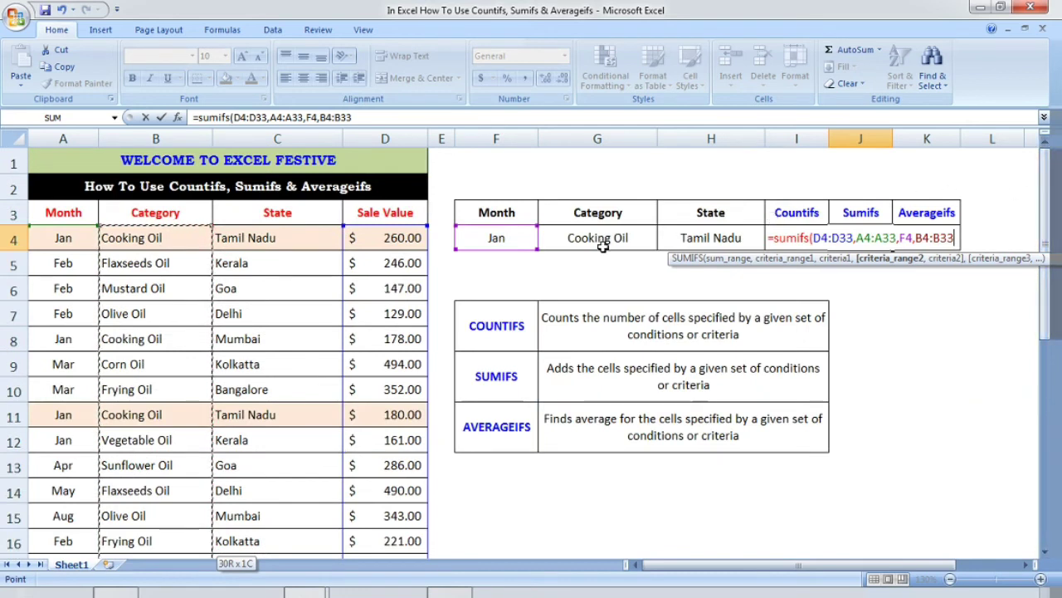
type(",")
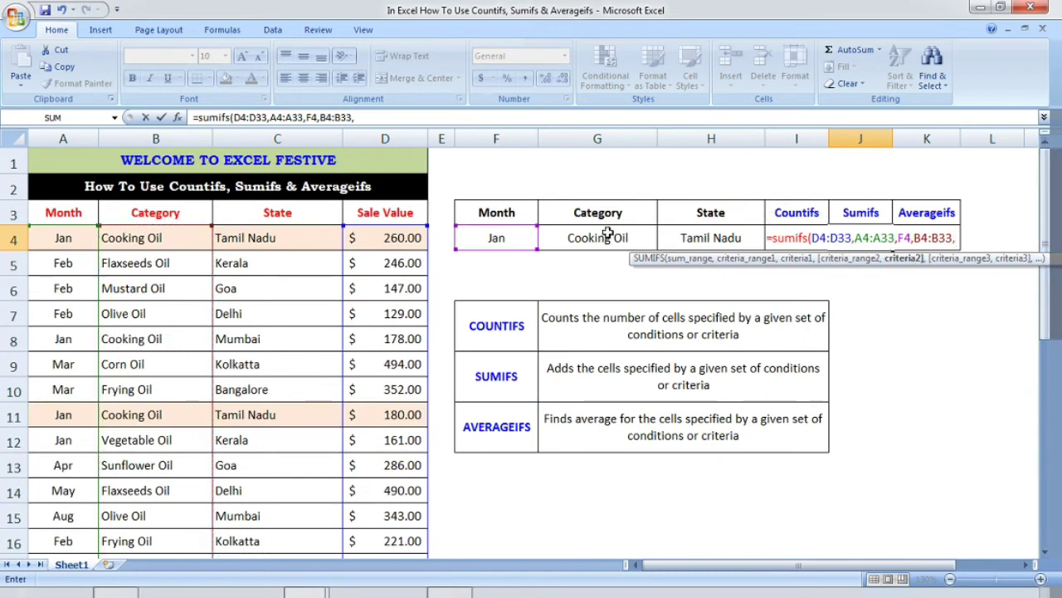
left_click(601, 238)
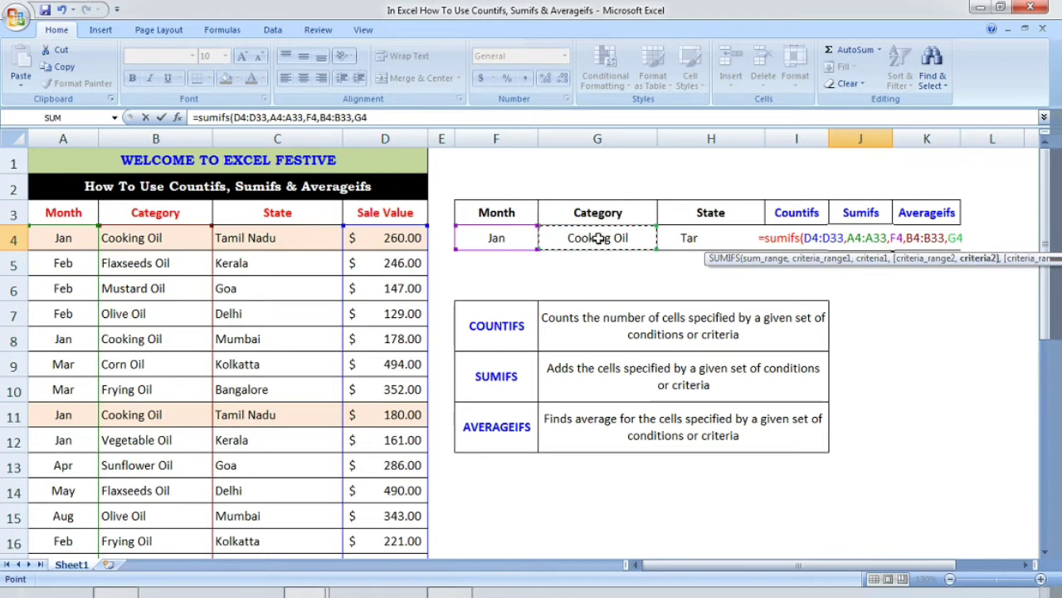
type(",")
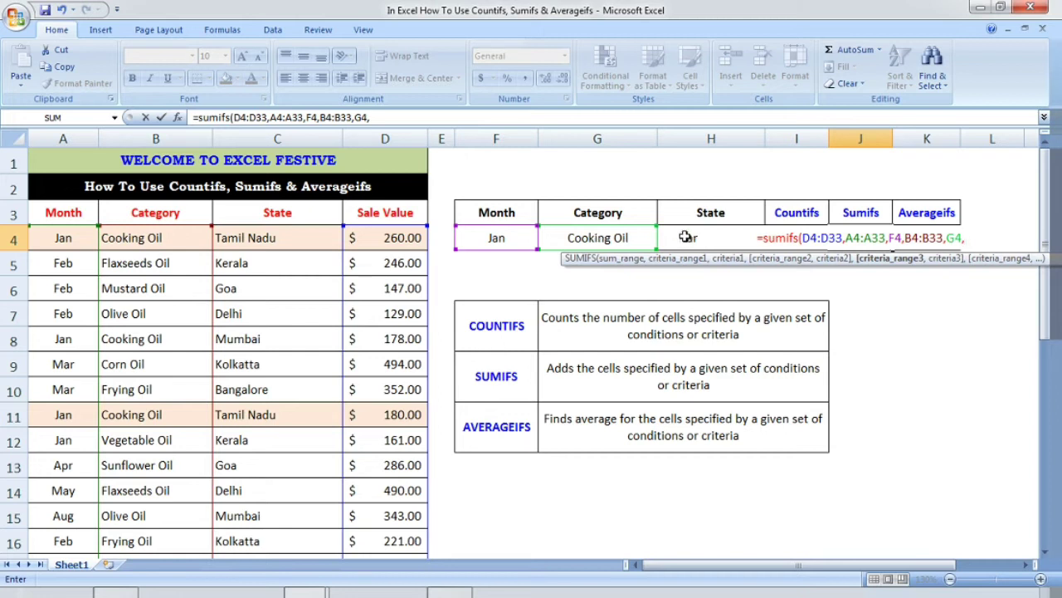
Add the State range C4:C33 with criterion H4 as the third condition and complete the SUMIFS formula
left_click(304, 233)
key("ctrl+shift+Down")
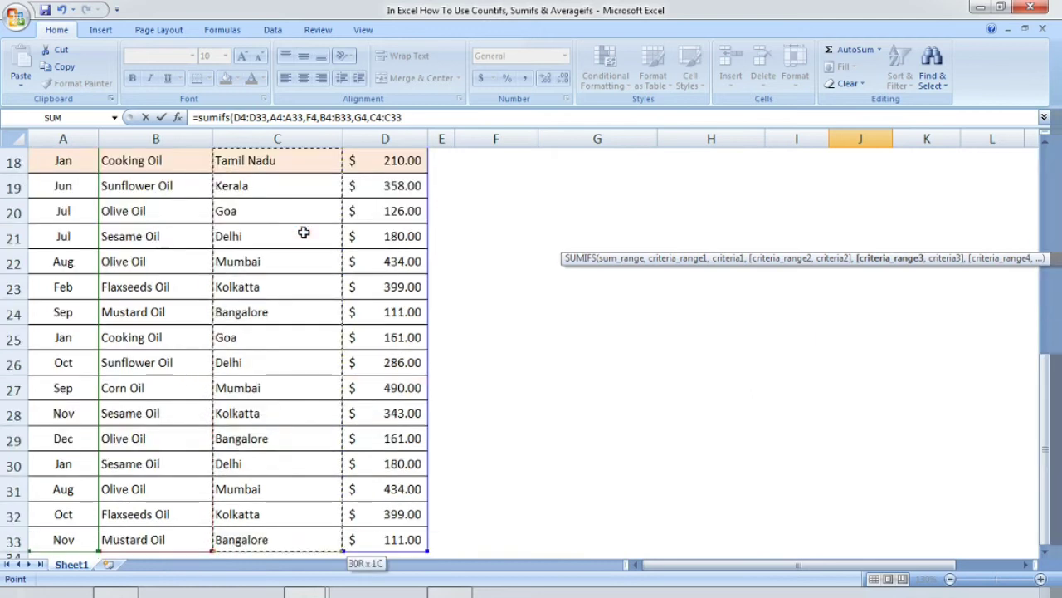
type(",")
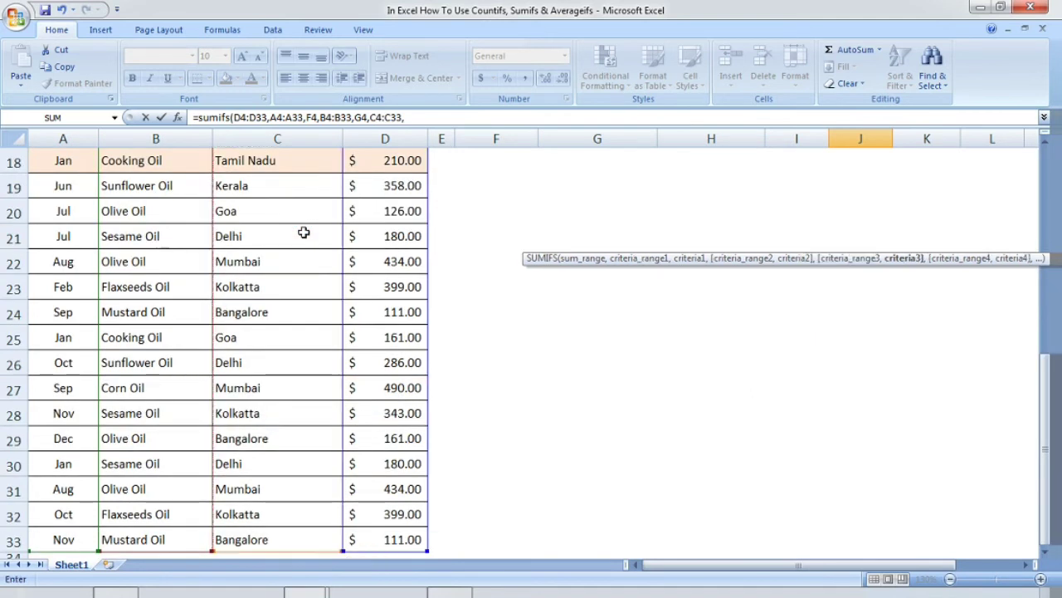
left_click_drag(1044, 434, 1046, 221)
key("Left")
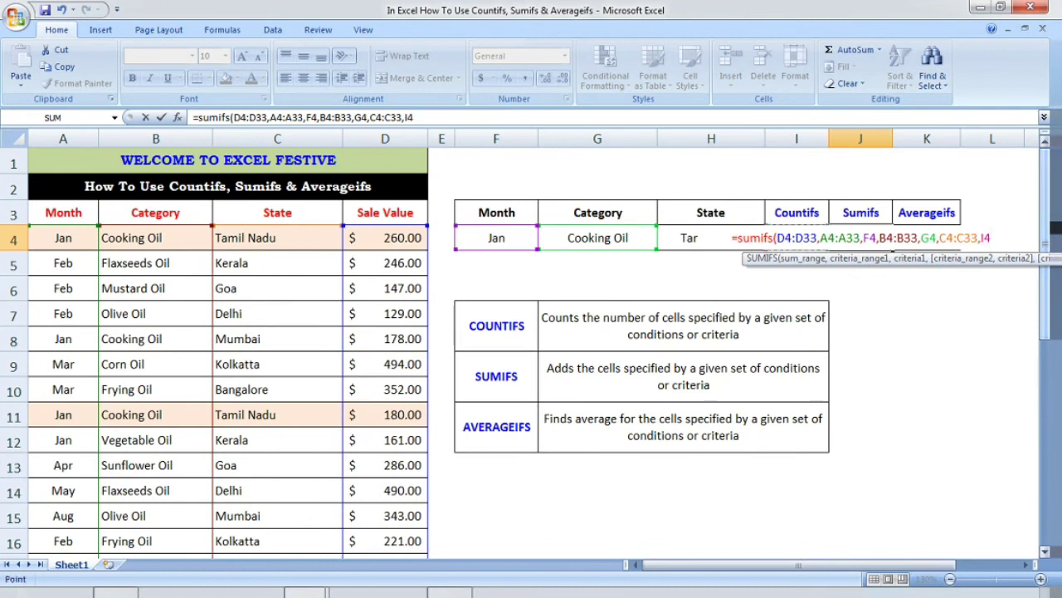
key("Left")
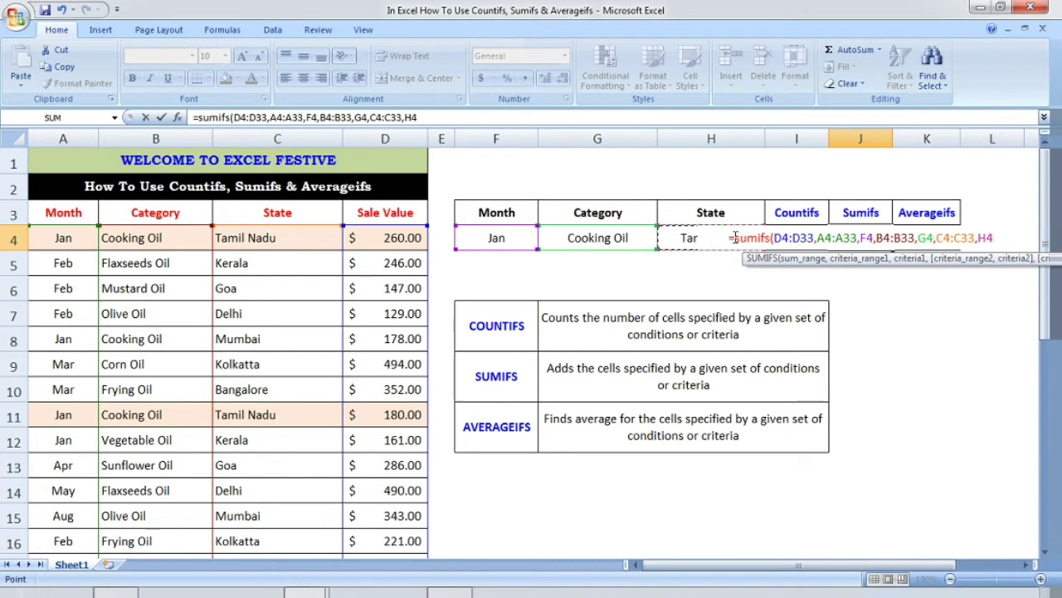
type(")")
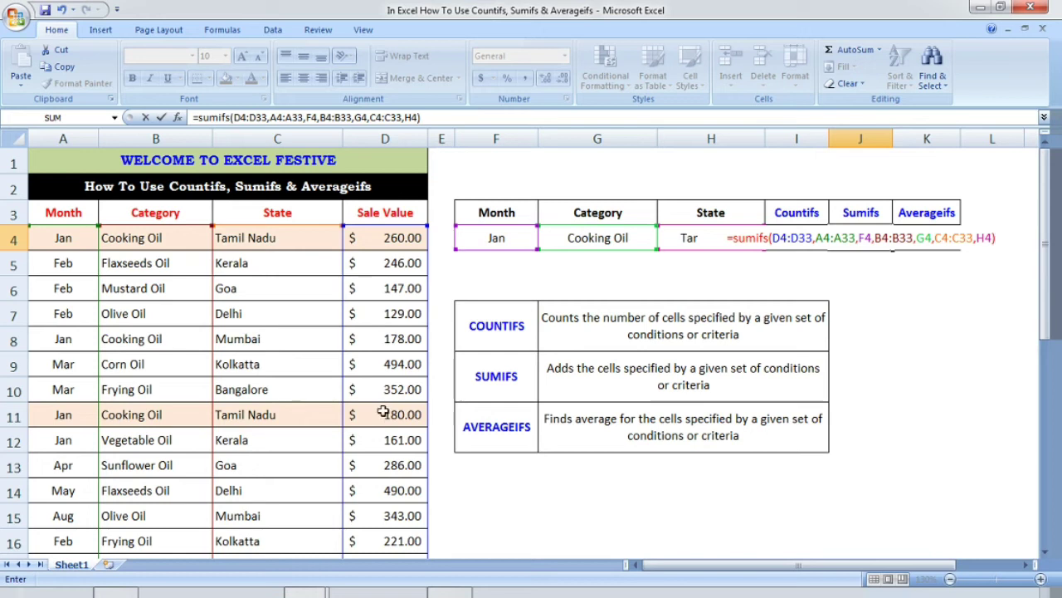
key("Return")
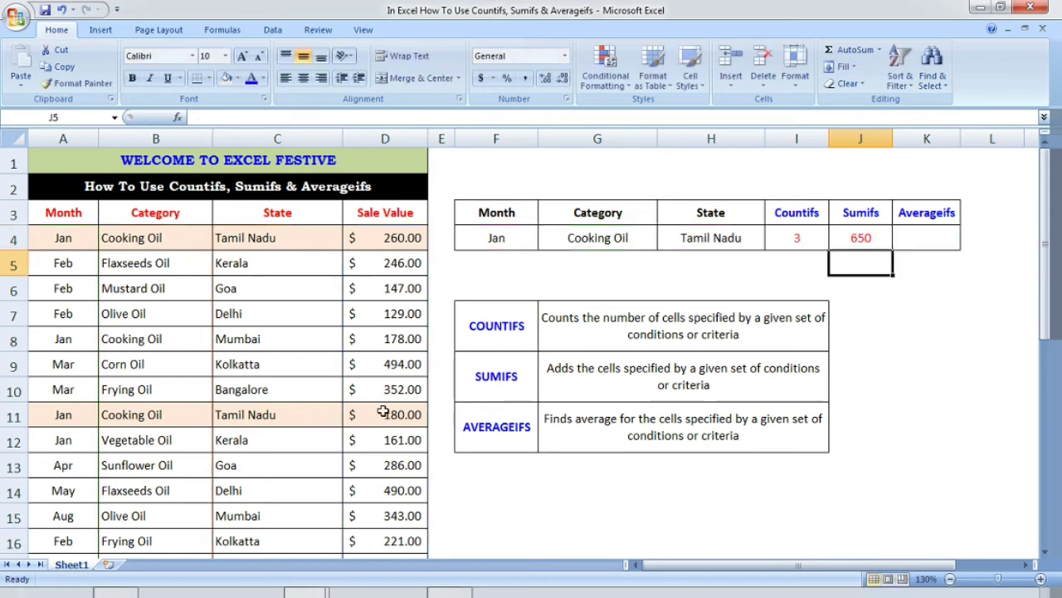
Check the SUMIFS result in J4 against the combined sum of the shaded rows' sale values in D4, D11 and D18
left_click(868, 238)
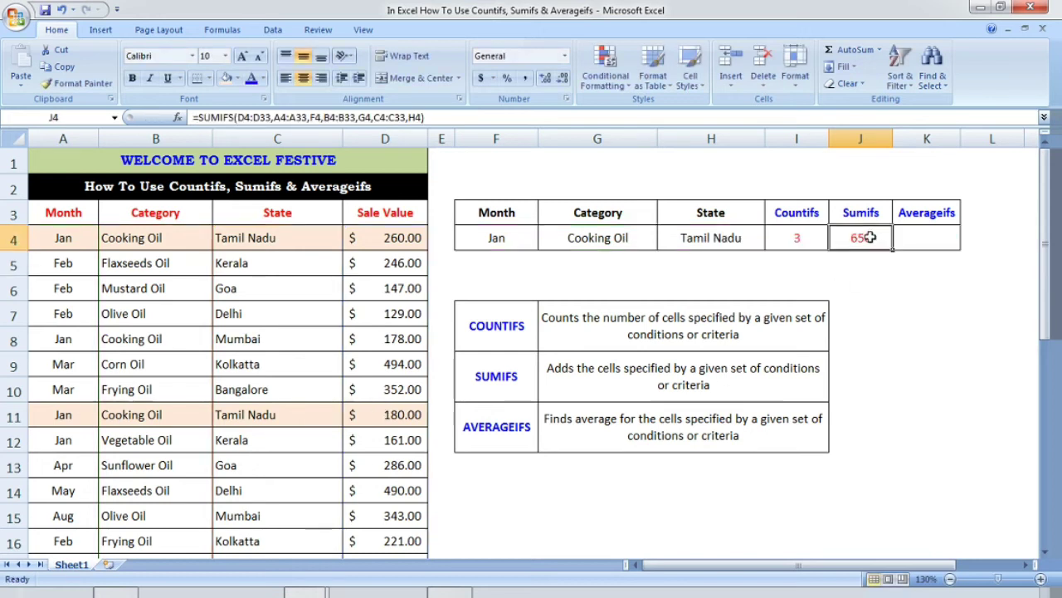
left_click(400, 236)
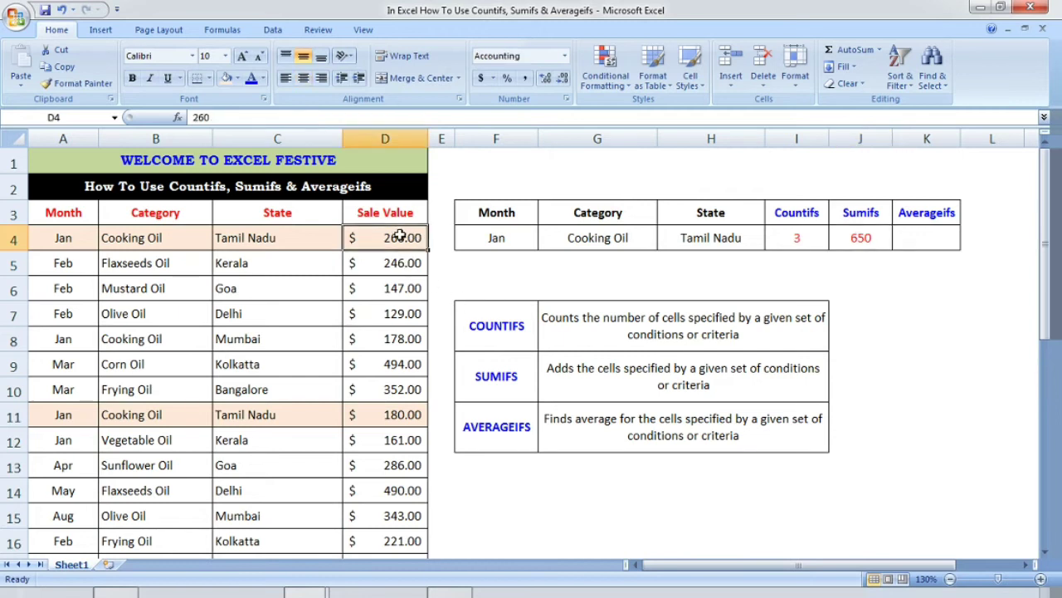
left_click(412, 415, "ctrl")
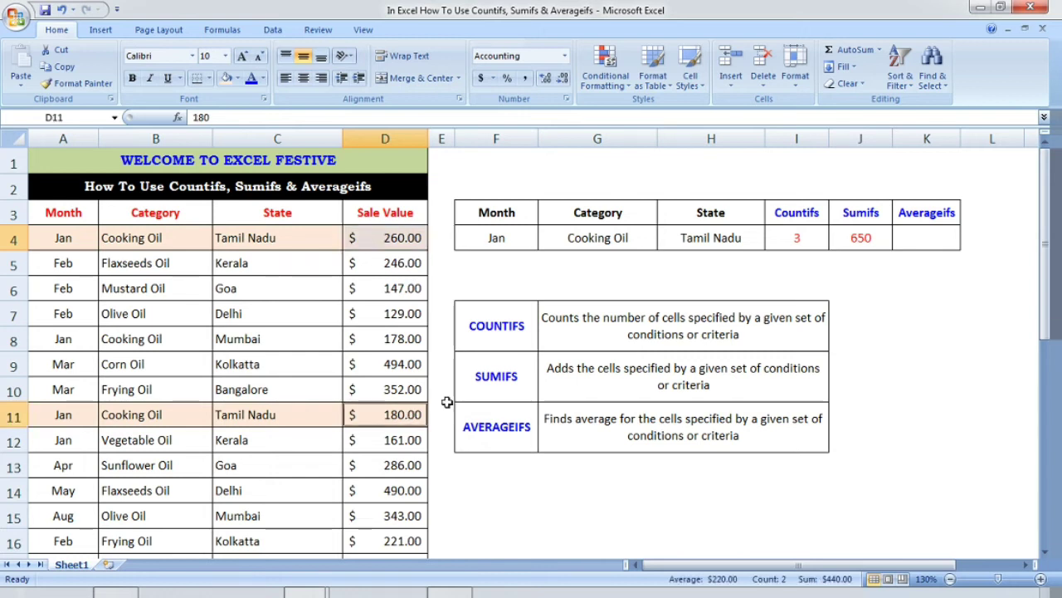
left_click_drag(1047, 299, 1047, 314)
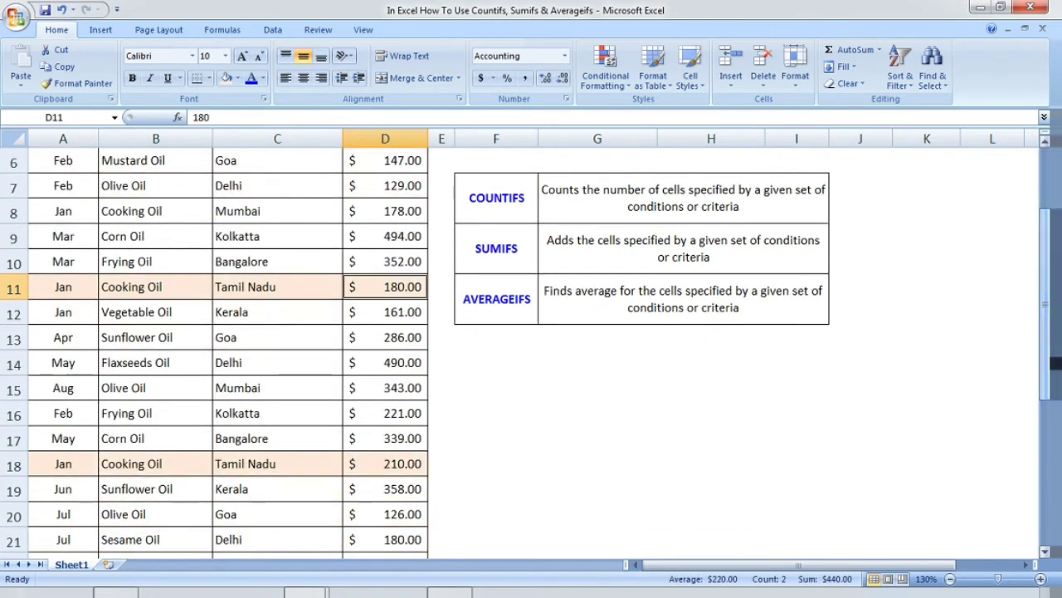
left_click(394, 463, "ctrl")
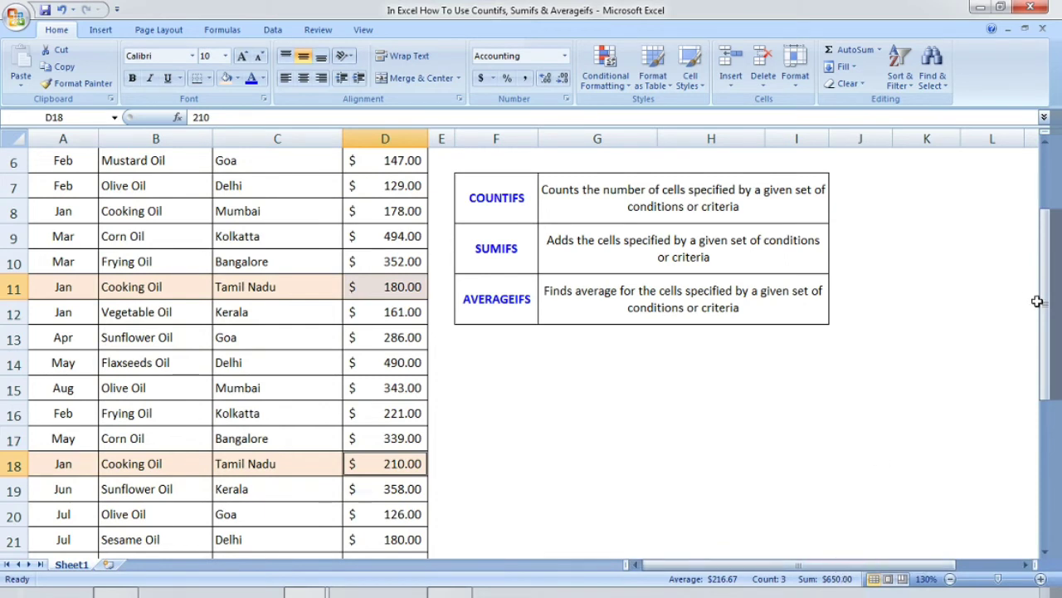
left_click_drag(1045, 309, 1044, 246)
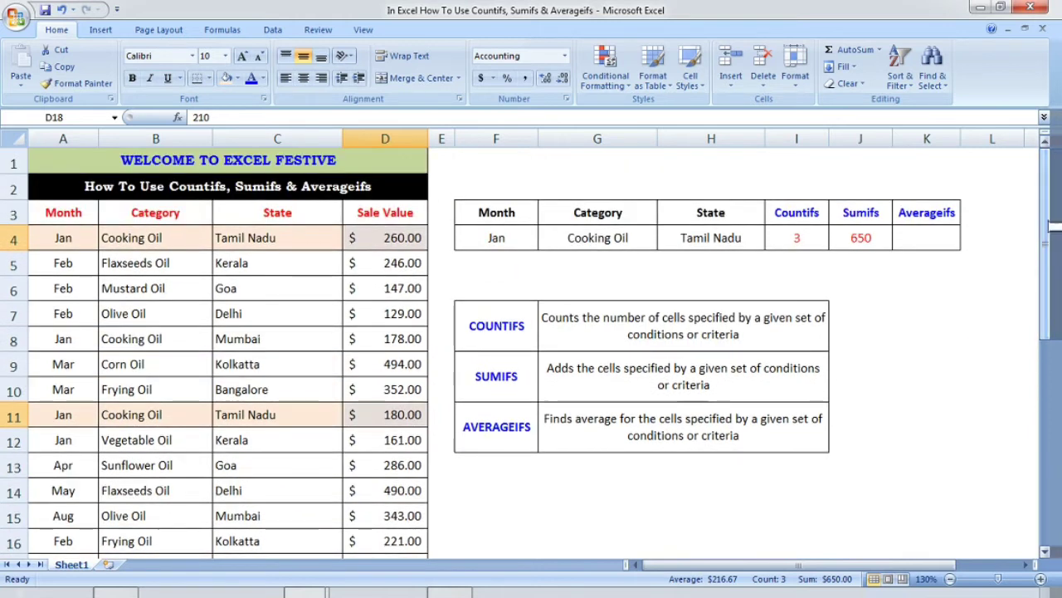
Start an AVERAGEIFS formula in K4 with the Sale Value range D4:D33 as the average range
left_click(872, 239)
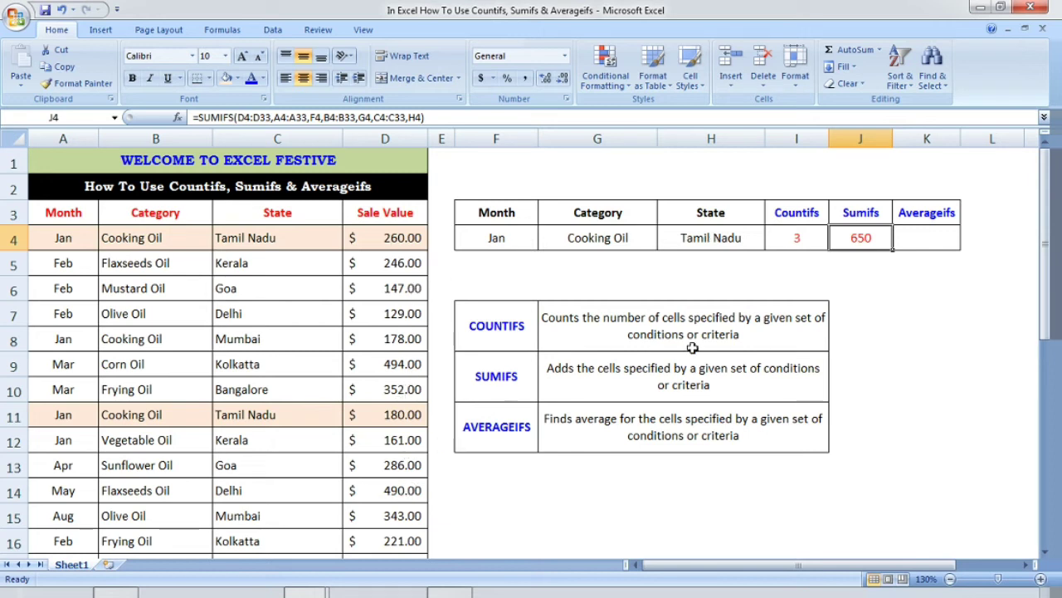
left_click(941, 239)
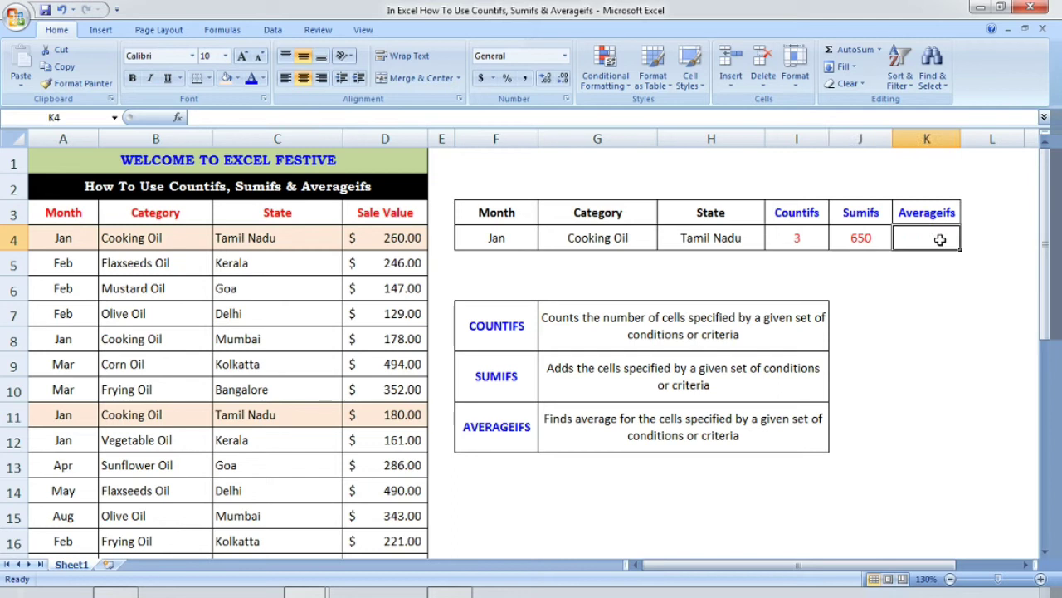
type("=average")
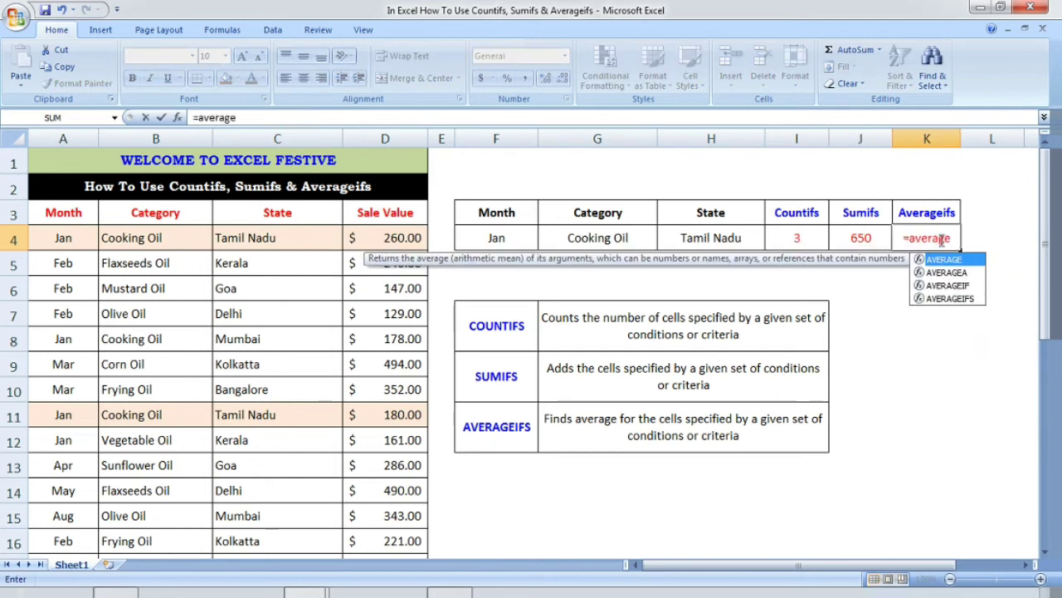
type("ifs(")
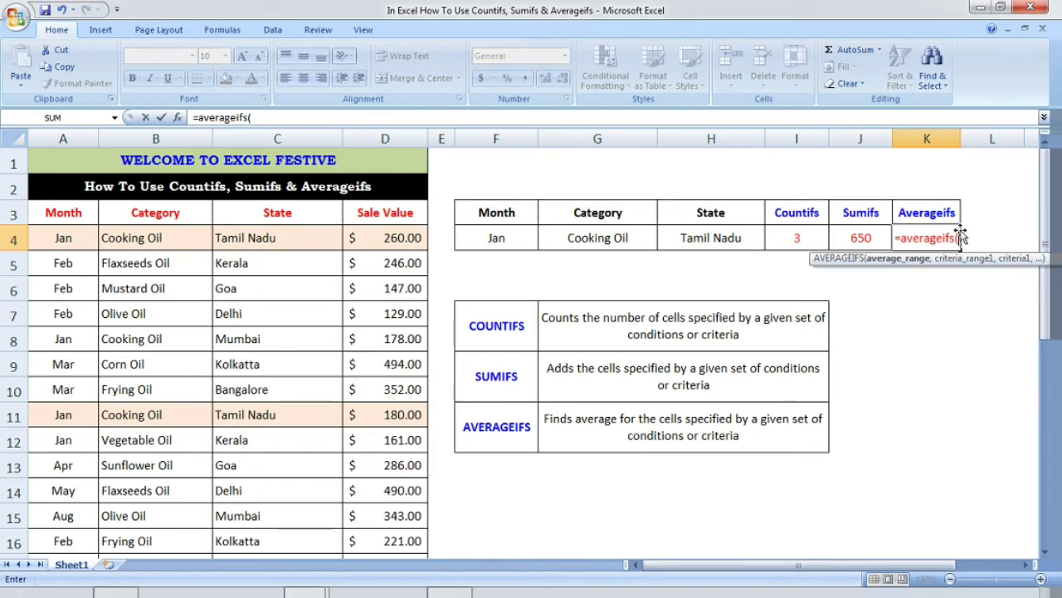
left_click(399, 237)
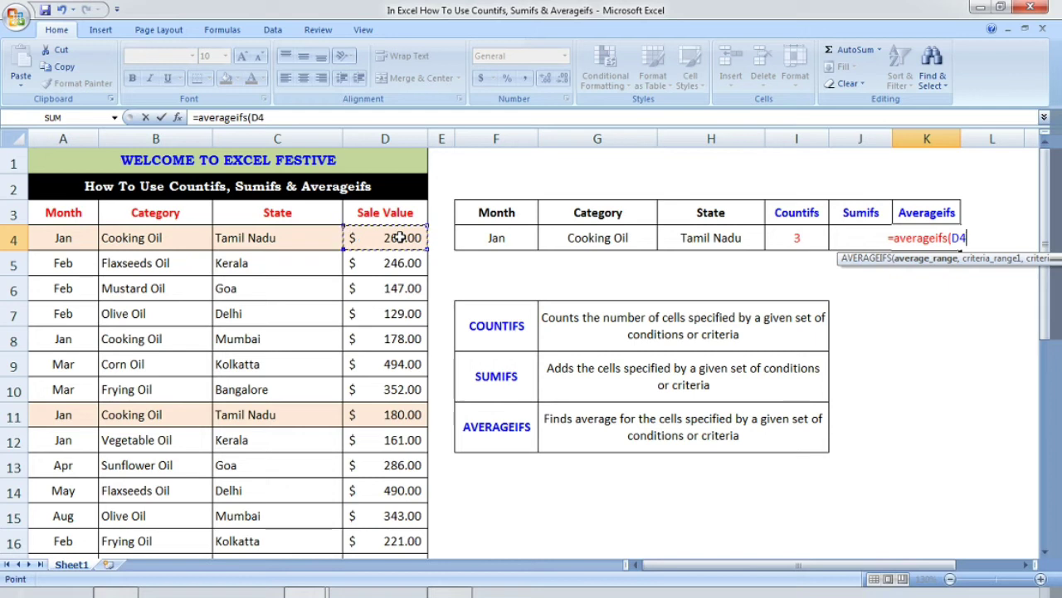
key("ctrl+shift+Down")
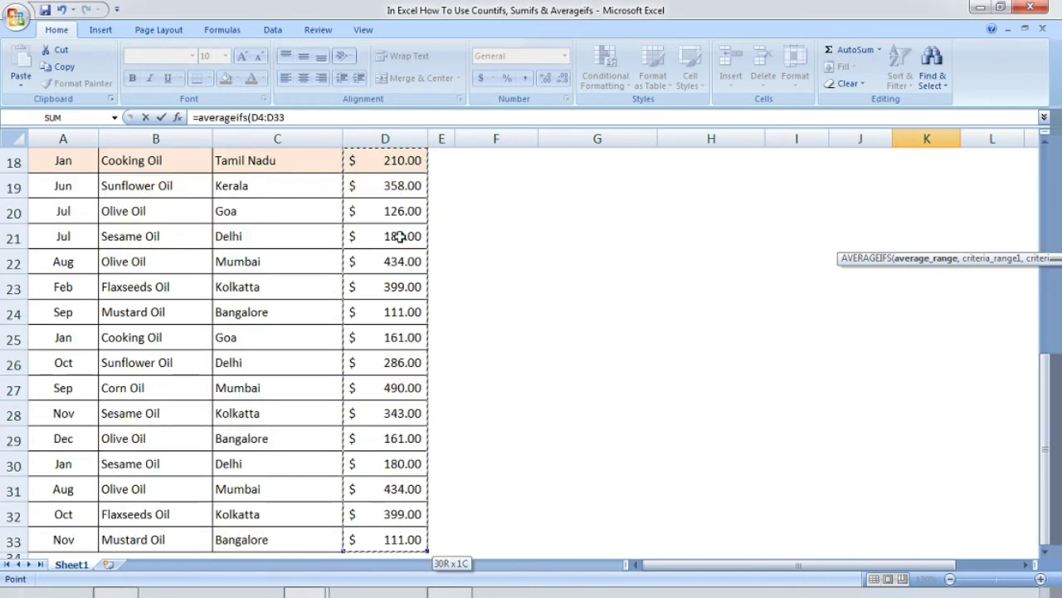
type(",")
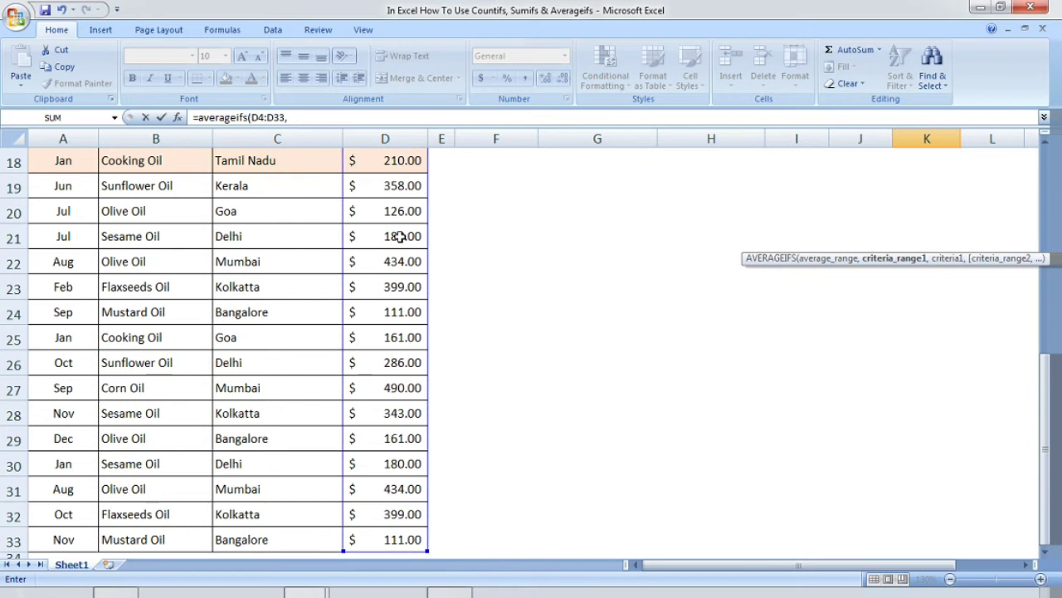
Add the Month range A4:A33 with criterion F4 as the first condition of the AVERAGEIFS formula
scroll(988, 382, "up", 6)
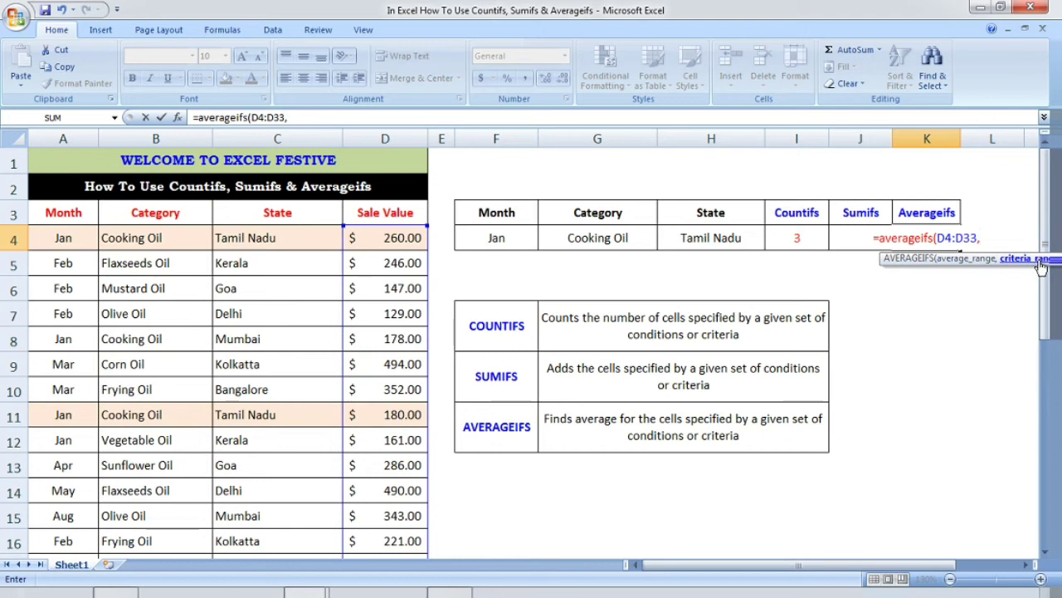
left_click(86, 237)
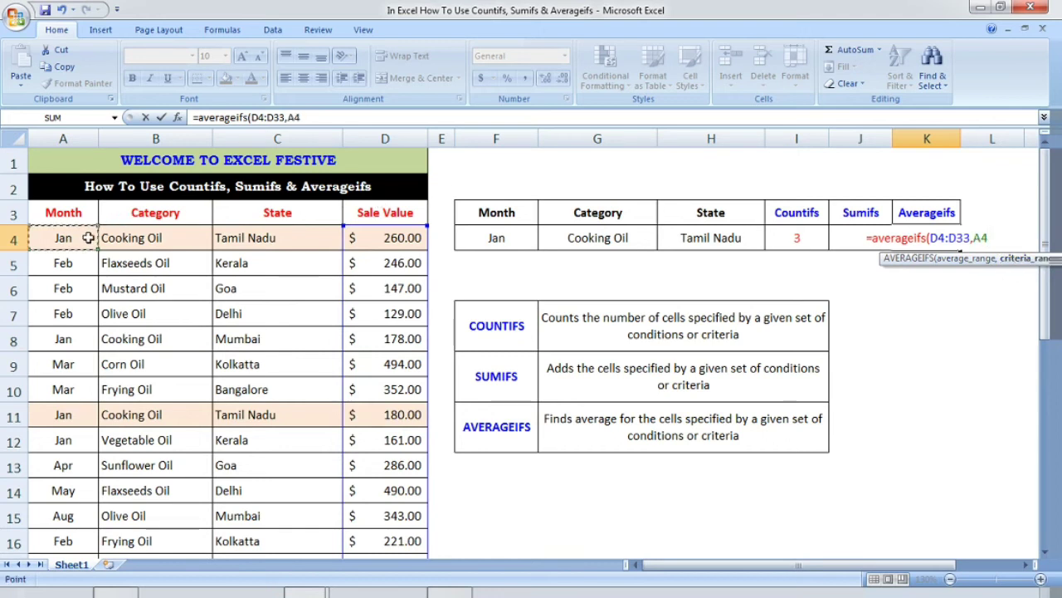
key("ctrl+shift+Down")
type(",")
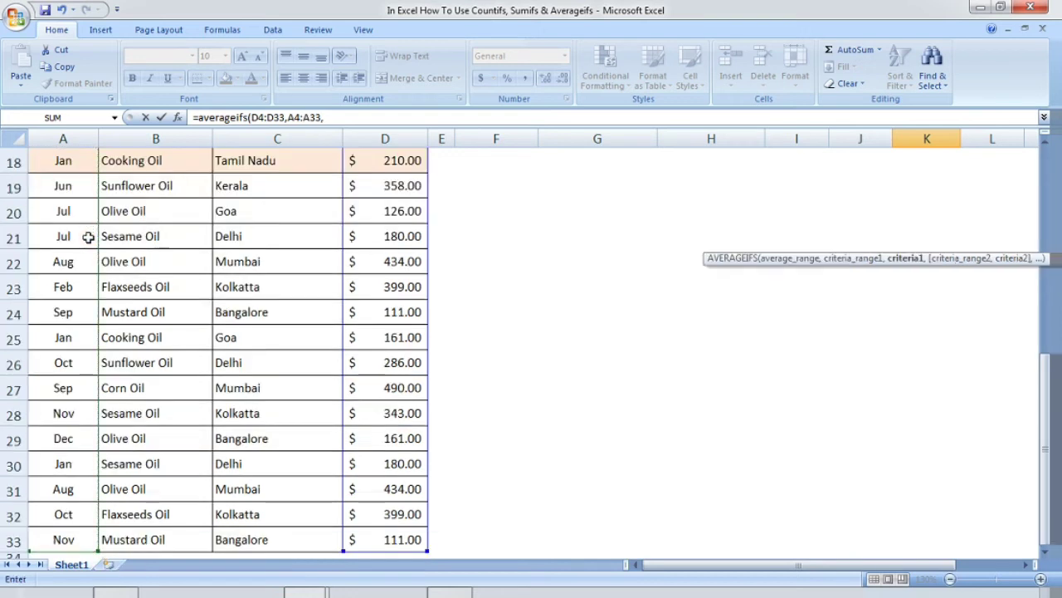
left_click_drag(1047, 427, 1047, 222)
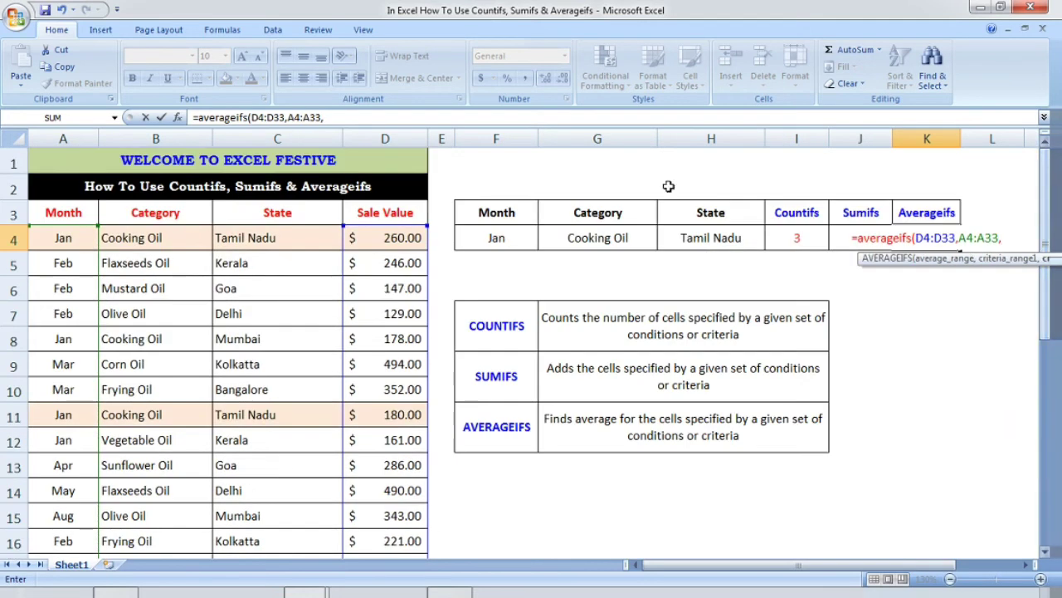
left_click(504, 237)
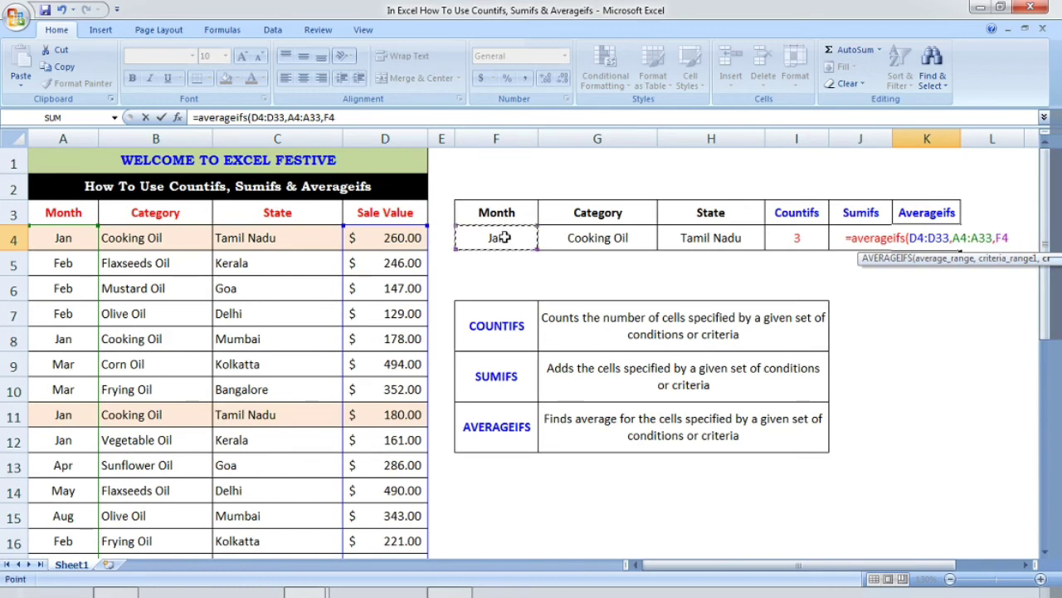
type(",")
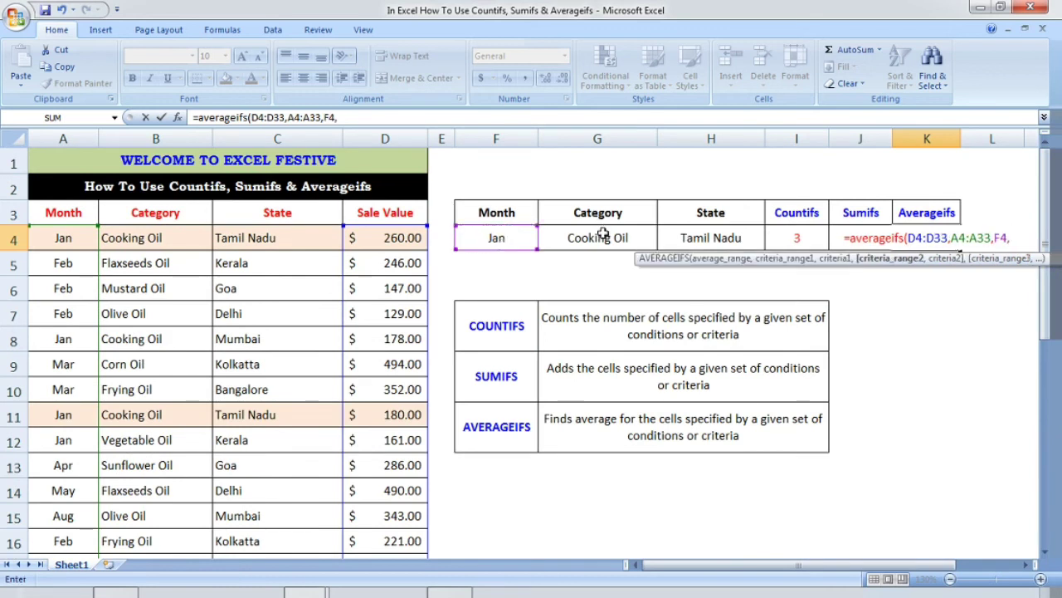
Add the Category range B4:B33 with criterion G4 as the second condition of the AVERAGEIFS formula
left_click(166, 235)
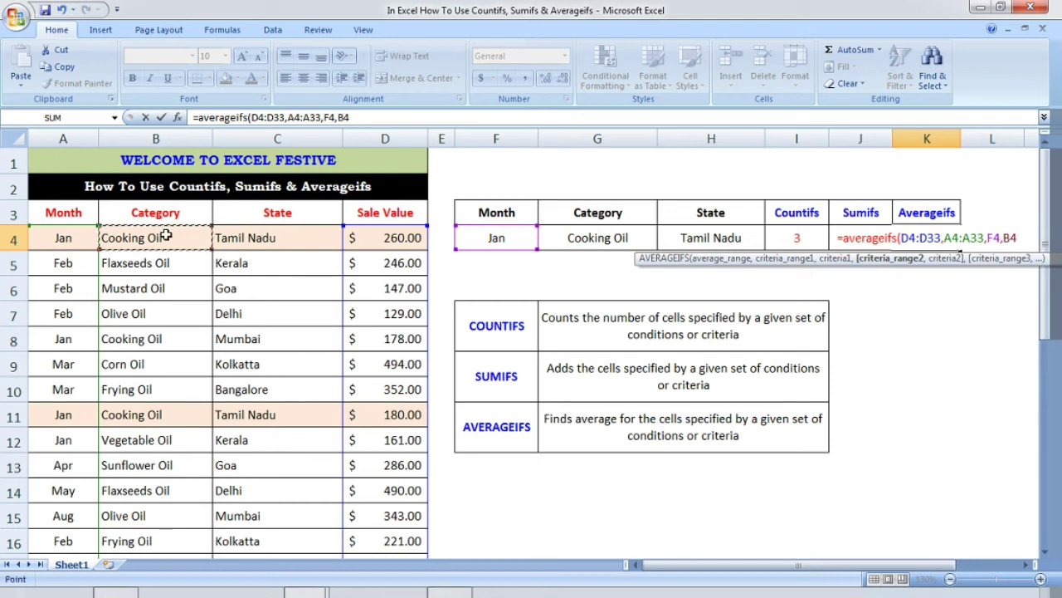
key("ctrl+shift+Down")
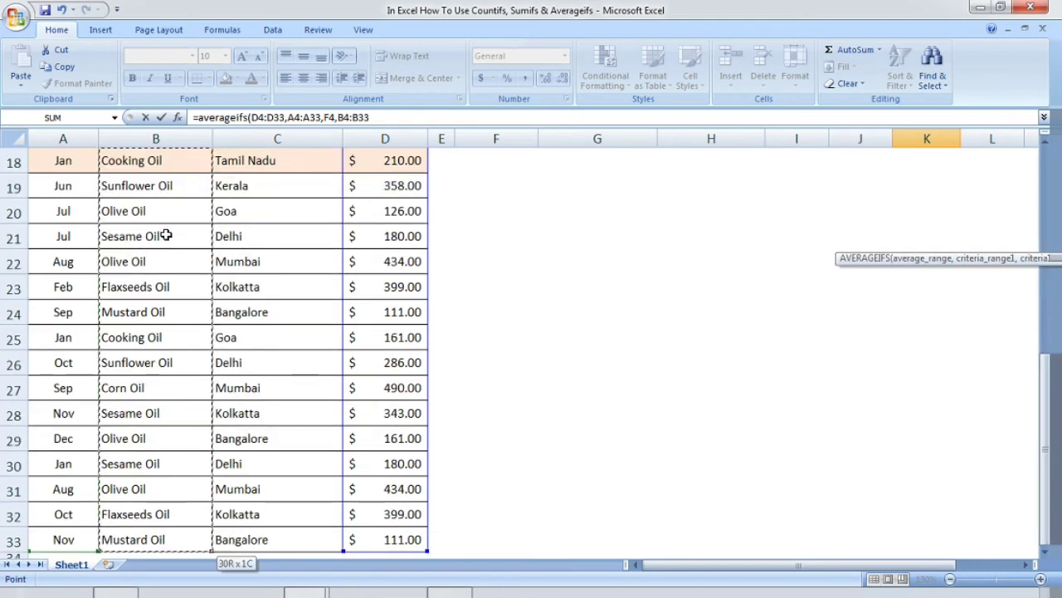
type(",")
left_click_drag(1044, 365, 1044, 149)
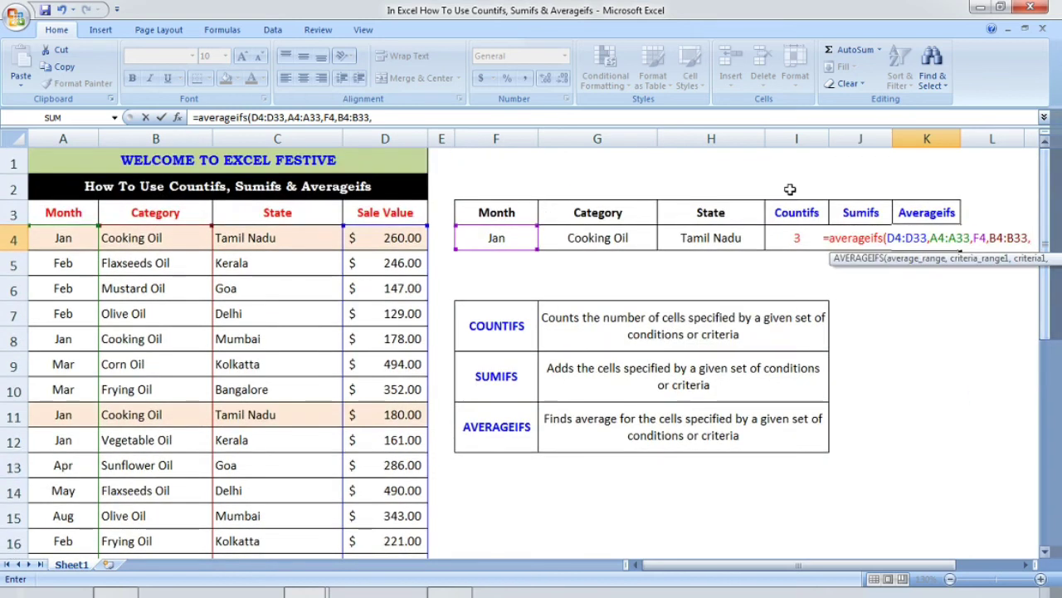
left_click(632, 238)
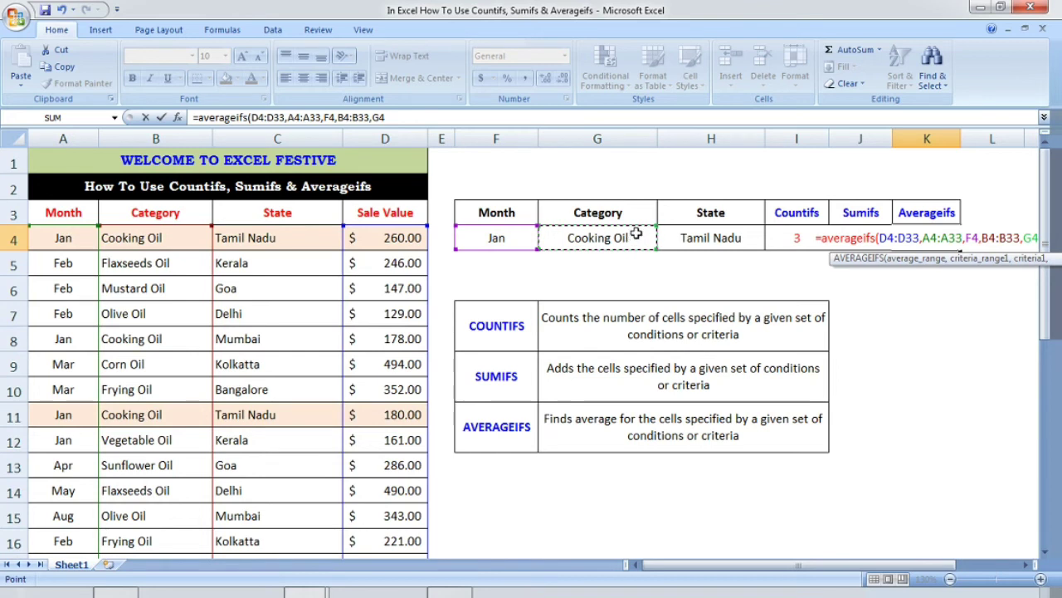
type(",")
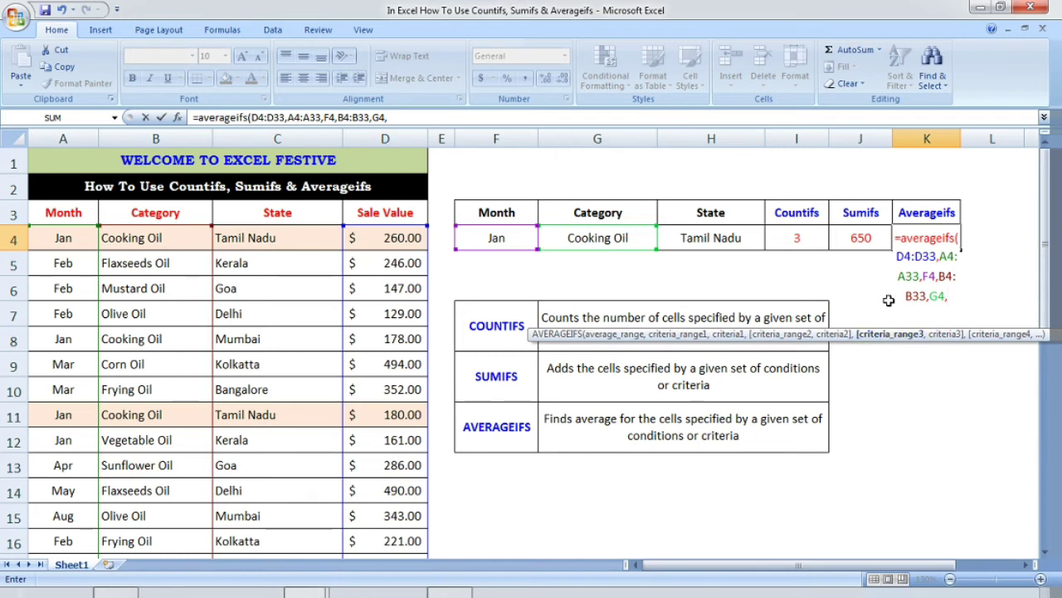
Add the State range C4:C33 with criterion H4 as the third condition and complete the AVERAGEIFS formula
left_click(307, 236)
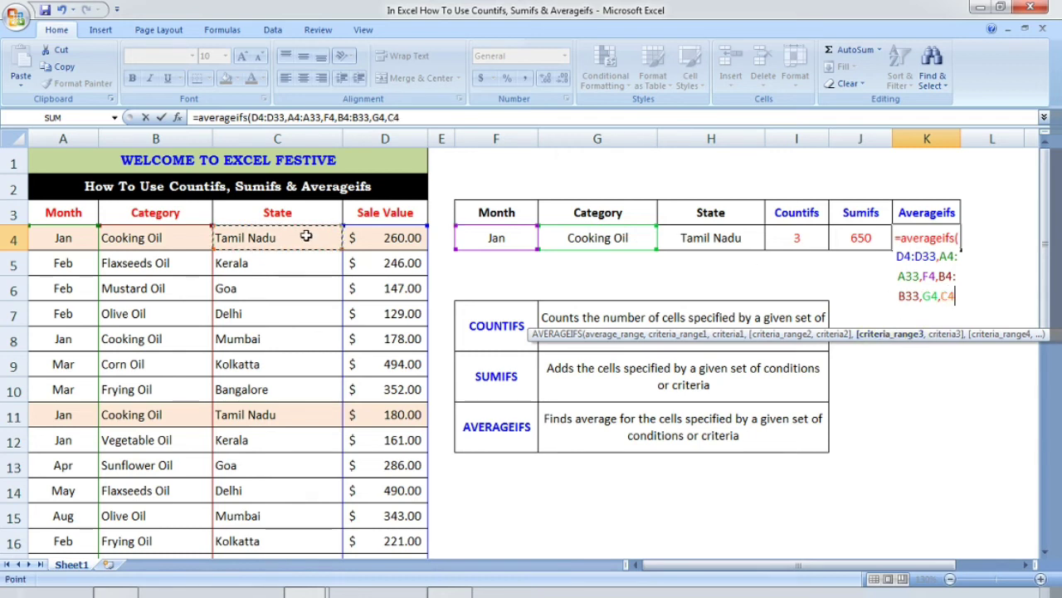
key("ctrl+shift+Down")
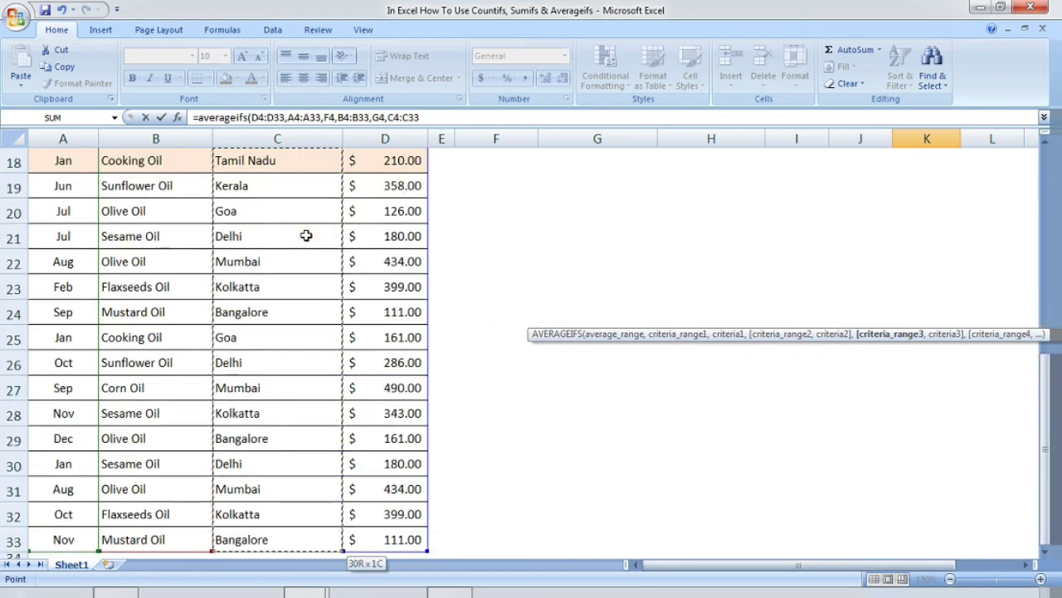
left_click_drag(1046, 432, 1046, 195)
left_click(1048, 259)
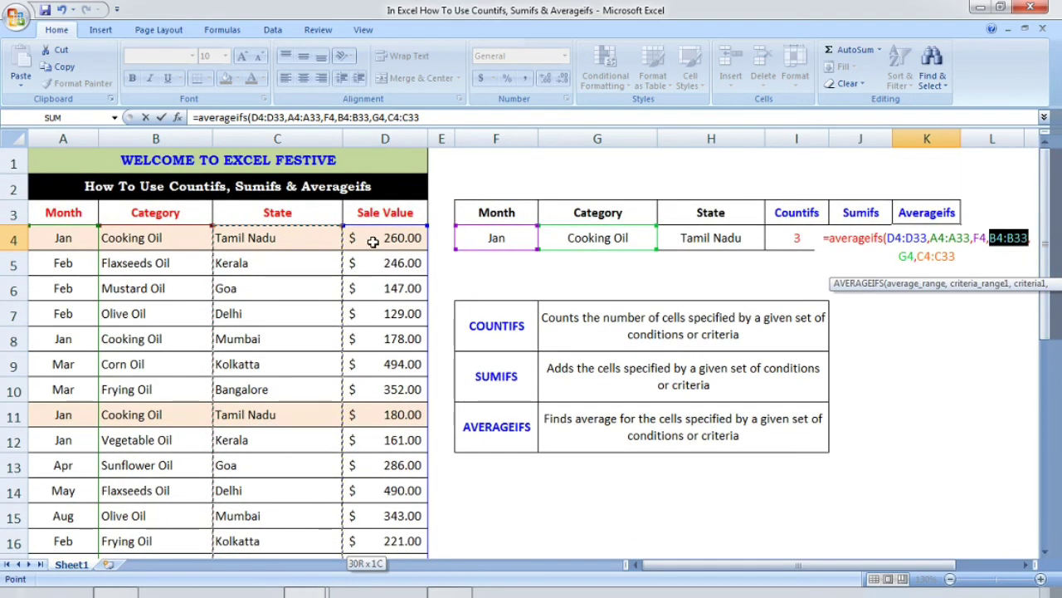
left_click(573, 118)
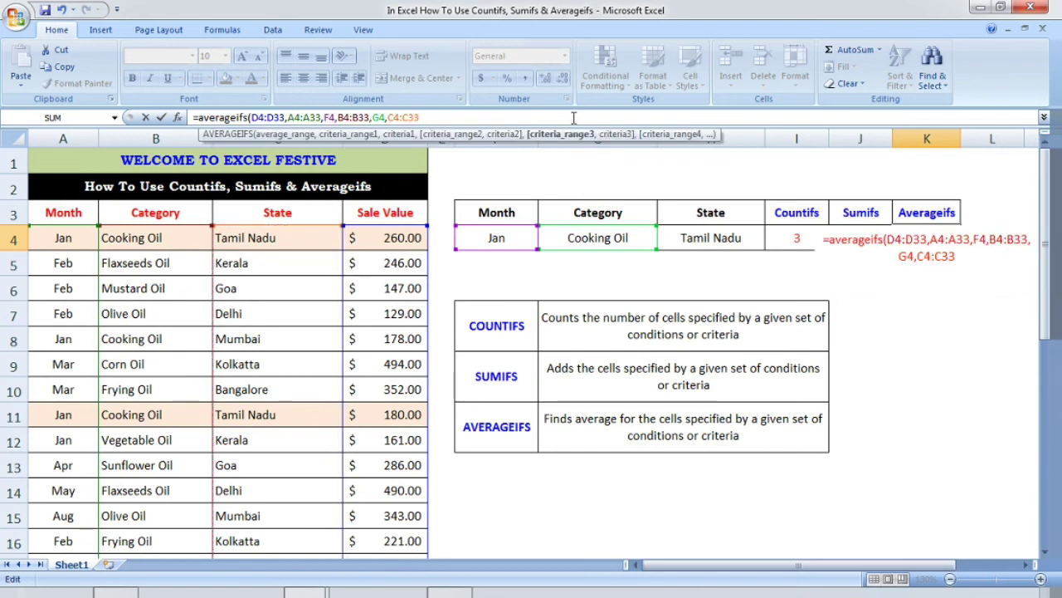
type(",")
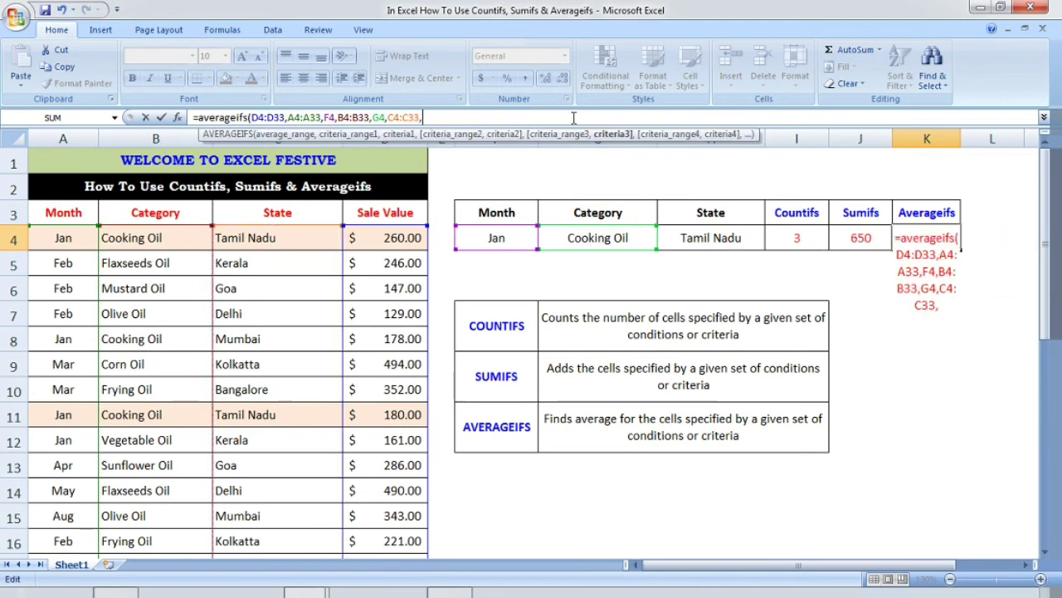
left_click(712, 240)
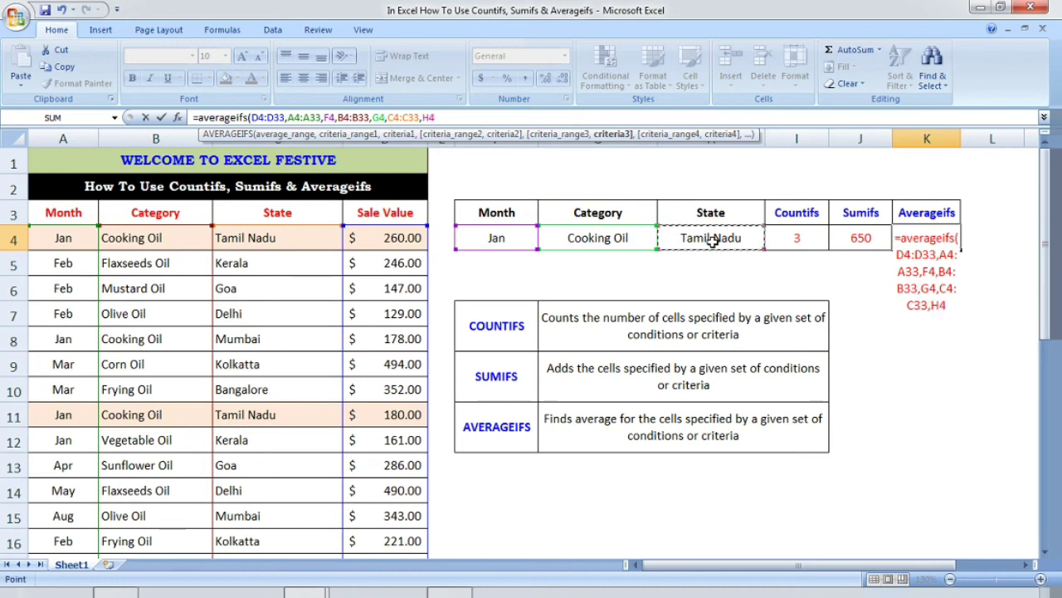
type(")")
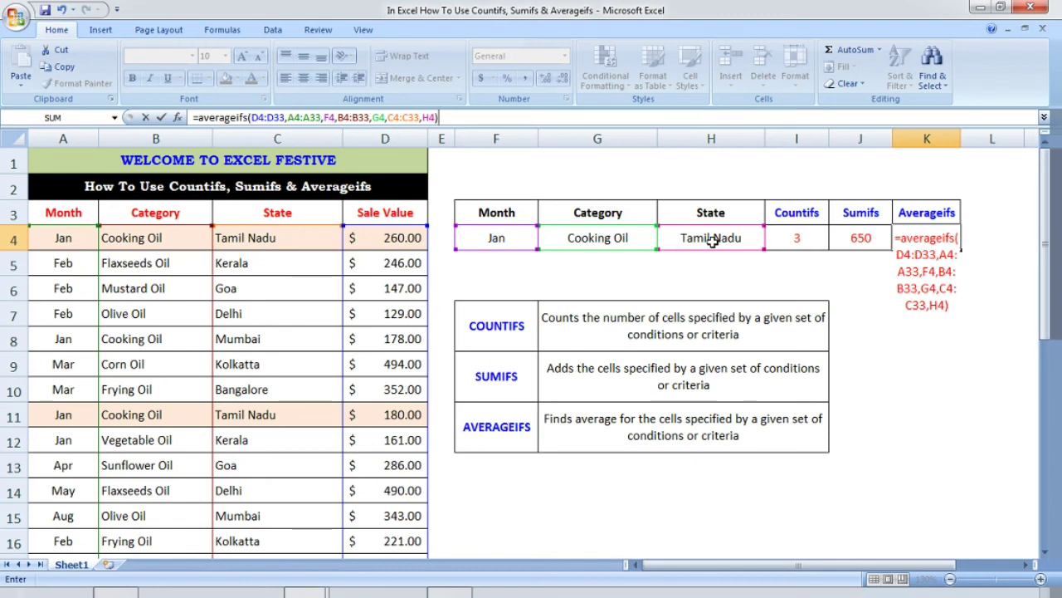
key("Return")
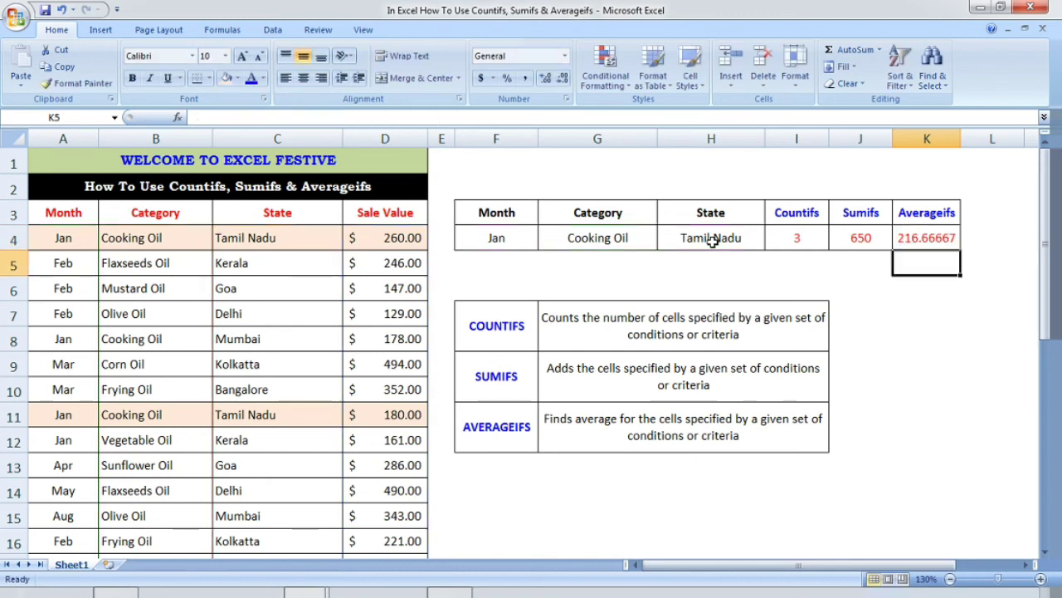
Check the AVERAGEIFS result in K4 against the criteria in F4:H4 and the average of the shaded rows' sale values in D4, D11 and D18
left_click(925, 239)
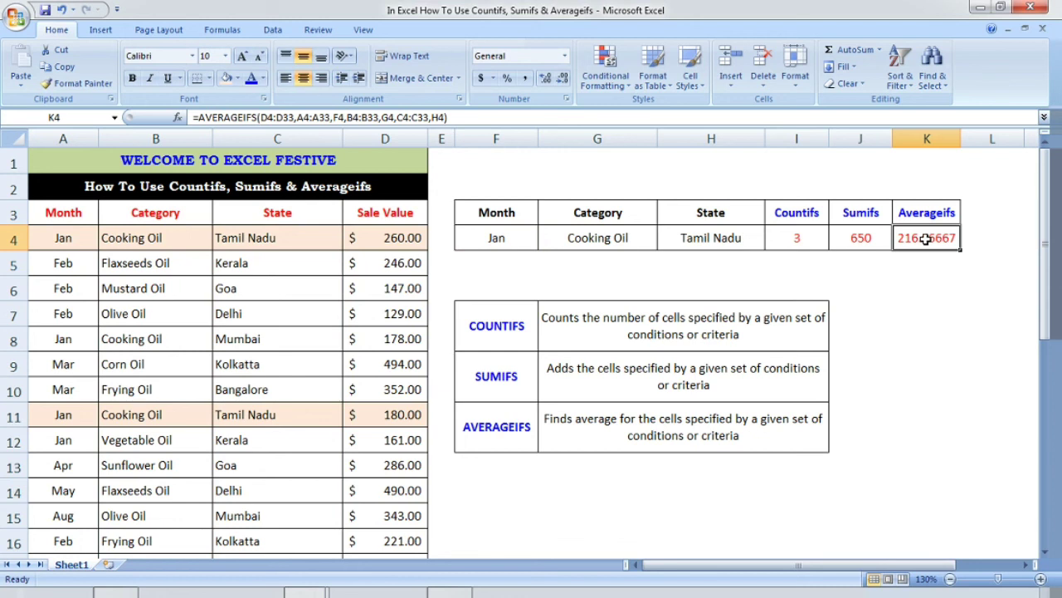
left_click(517, 251)
left_click(522, 241)
left_click(595, 237)
left_click(700, 230)
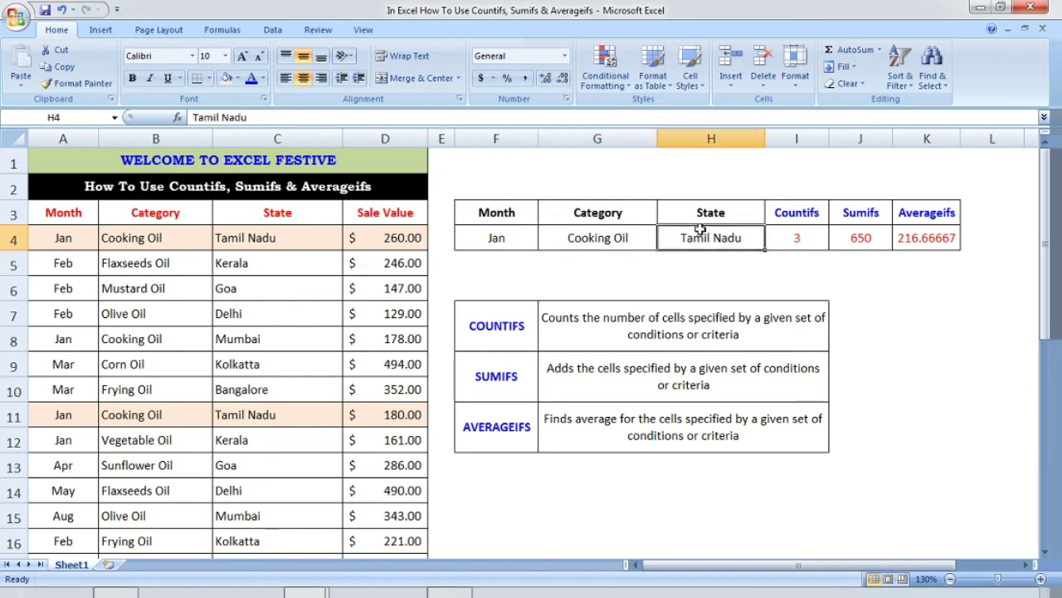
left_click(379, 237)
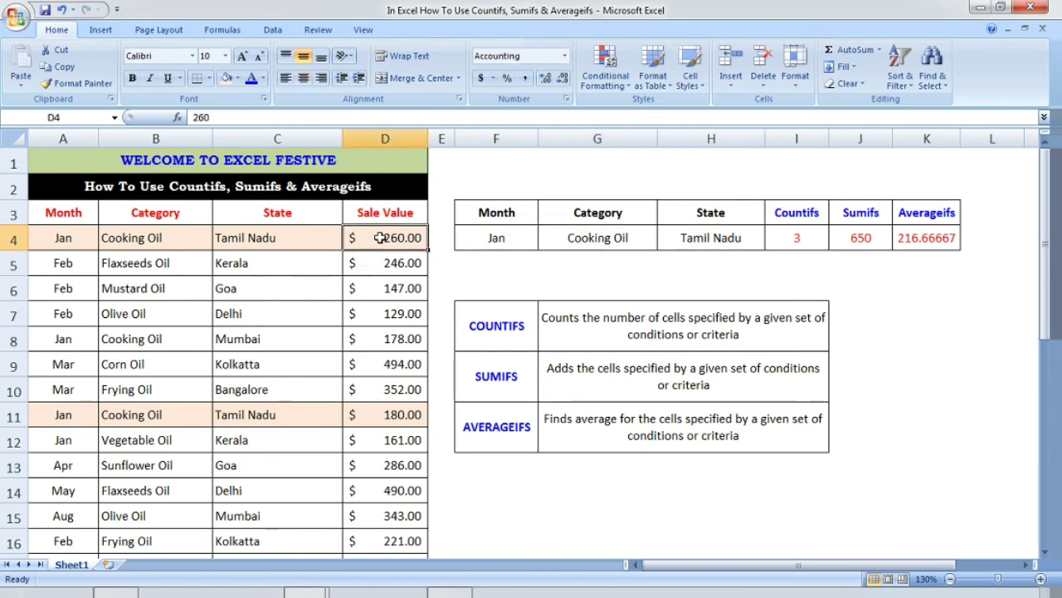
left_click(402, 412, "ctrl")
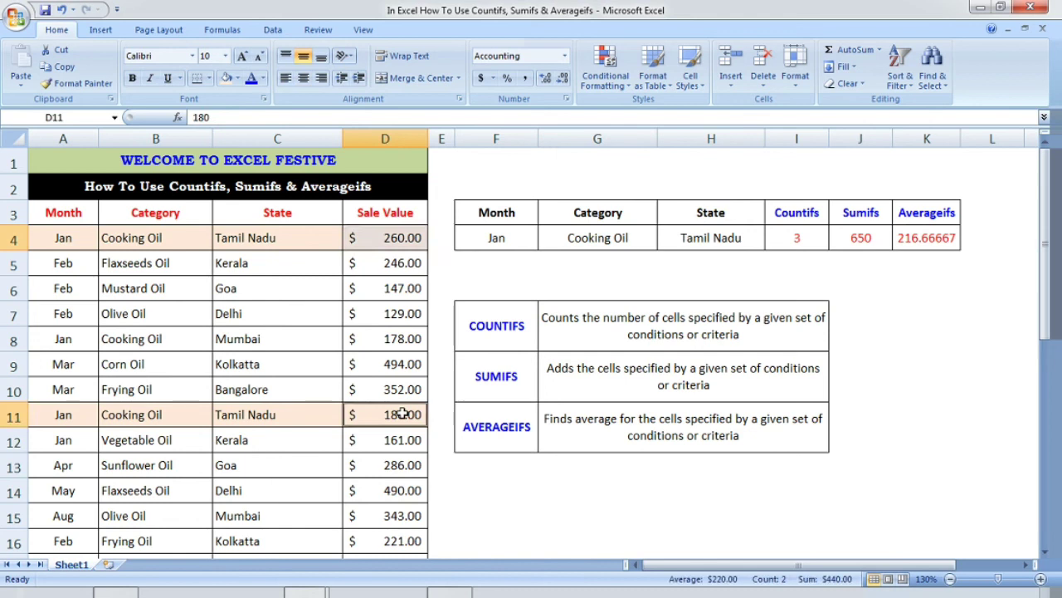
left_click_drag(1048, 282, 1048, 292)
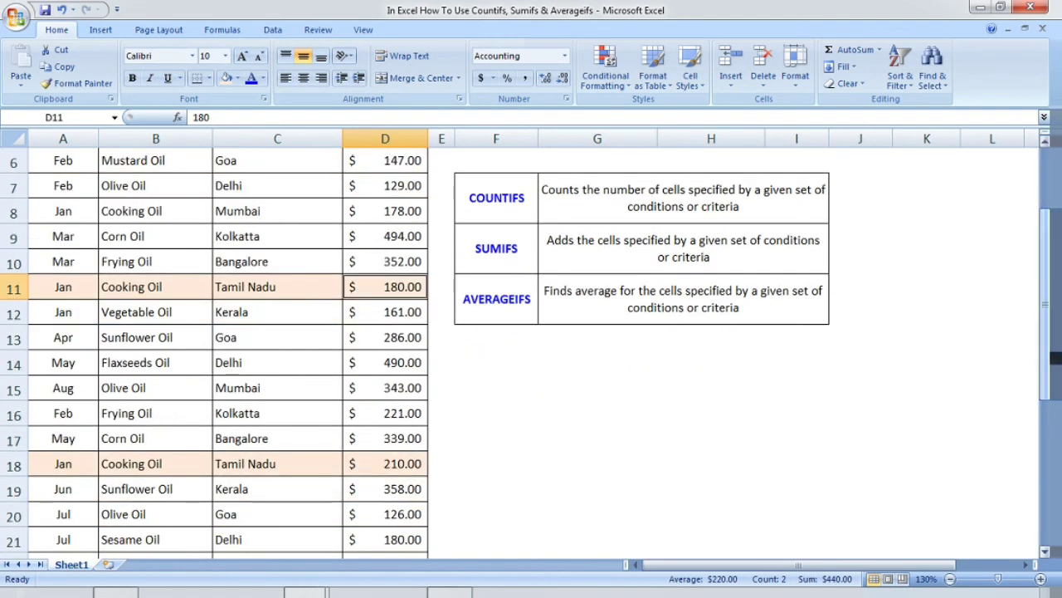
left_click(376, 465, "ctrl")
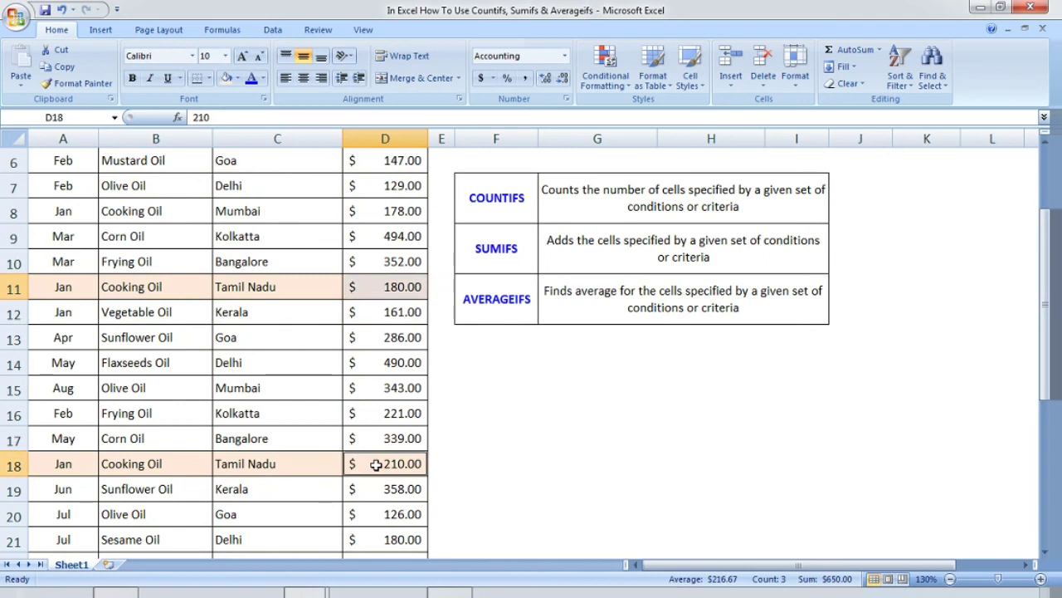